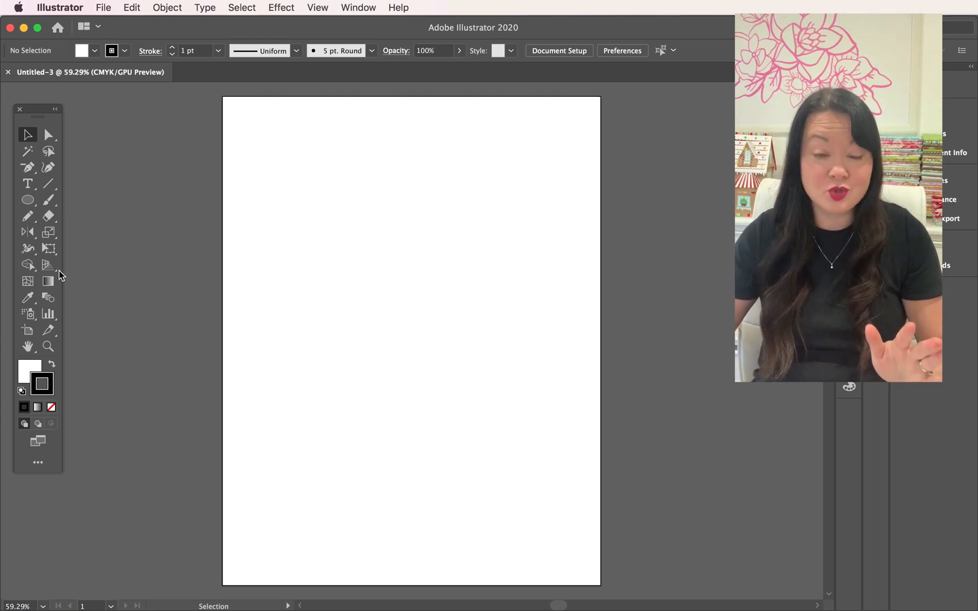
Step: Draw a square with the Rectangle tool in the upper-left half of the artboard
left_click(27, 203)
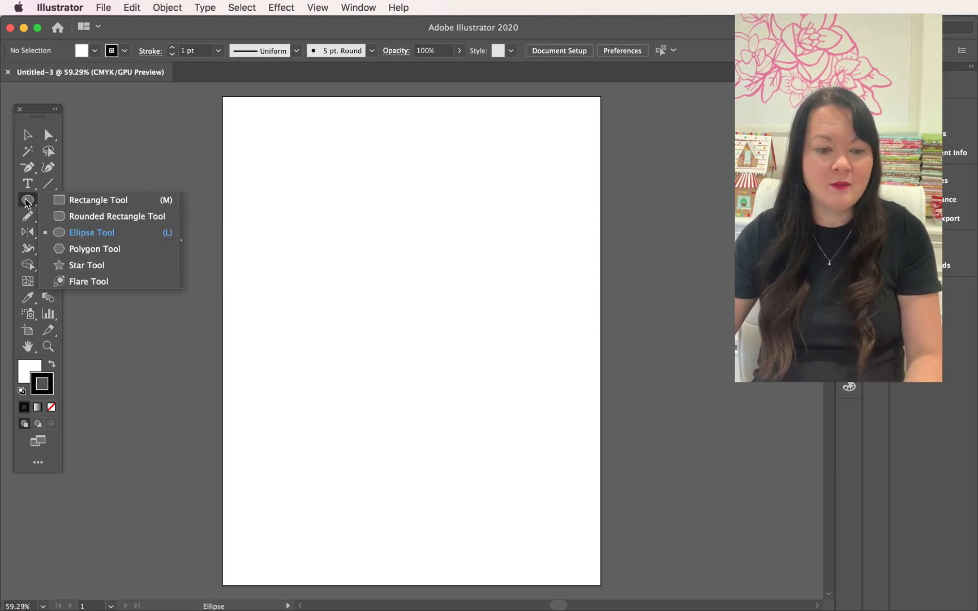
left_click(77, 201)
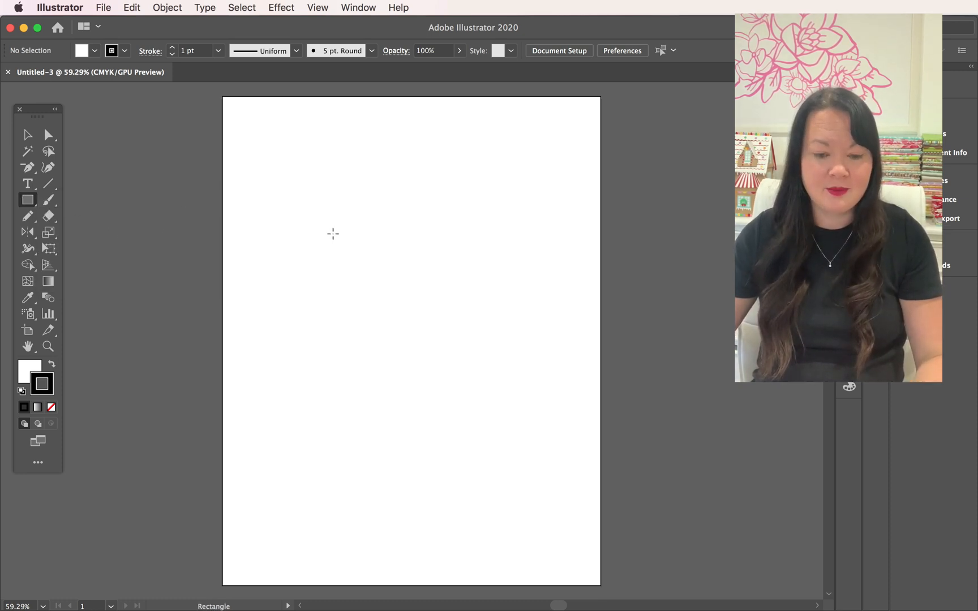
left_click_drag(295, 223, 426, 352)
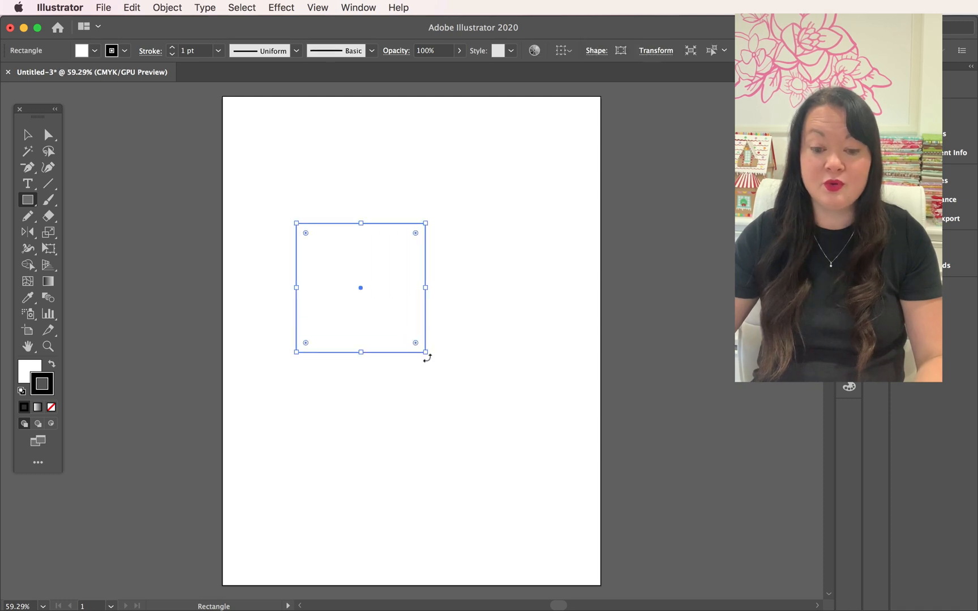
Step: Give the square a black fill with no stroke and rotate it 45 degrees into a diamond
left_click(52, 366)
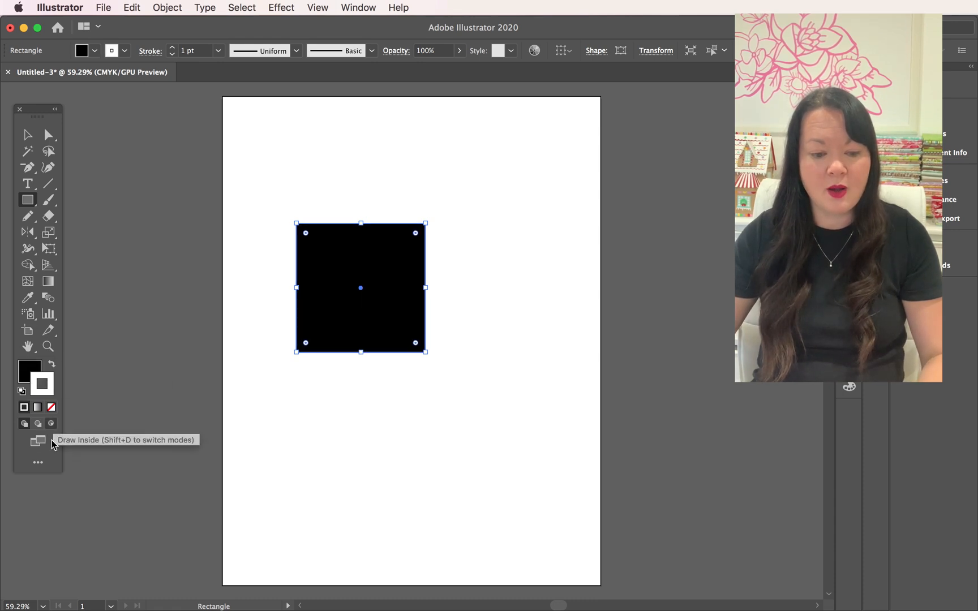
left_click(51, 407)
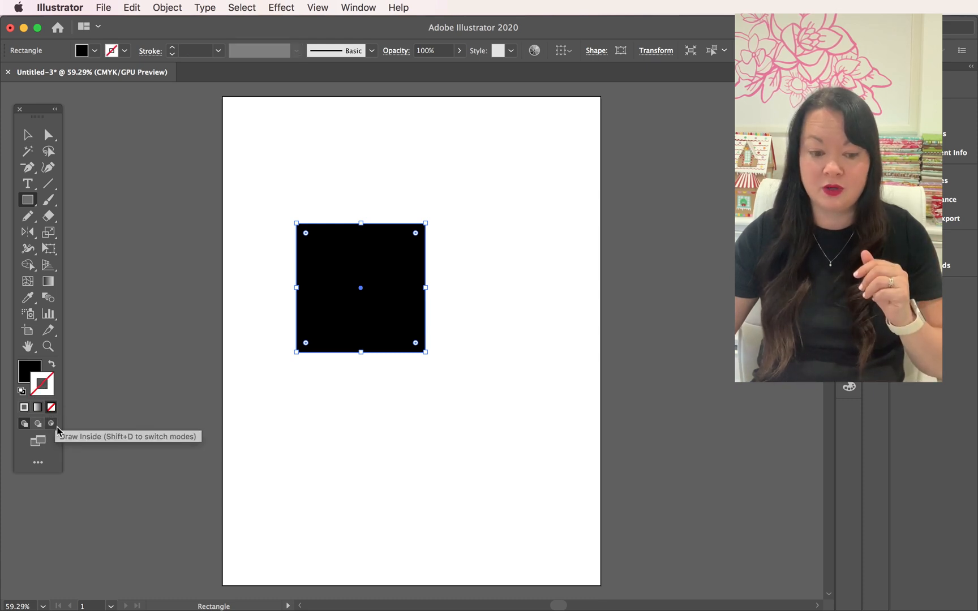
left_click(27, 369)
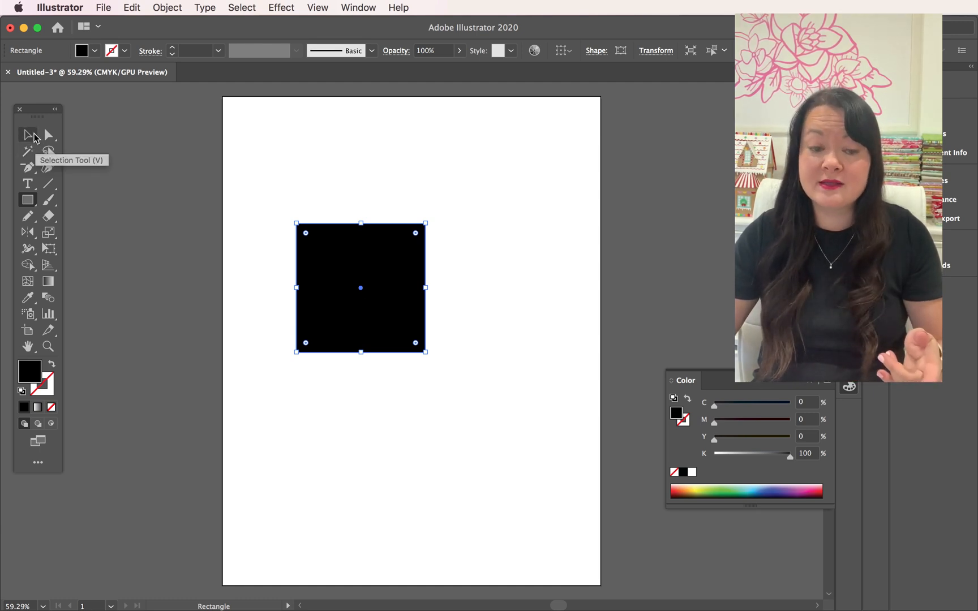
left_click(29, 135)
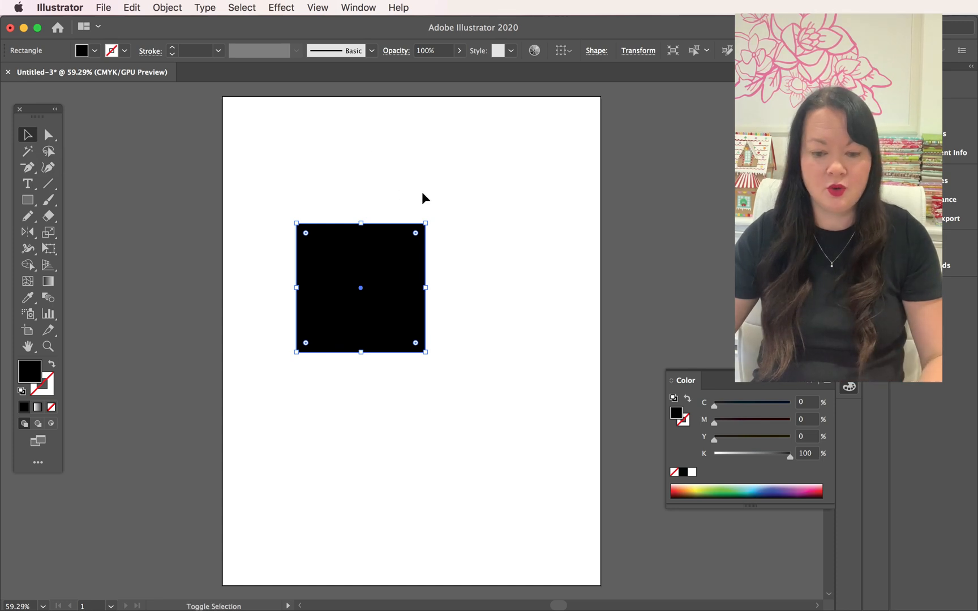
left_click_drag(431, 217, 360, 181)
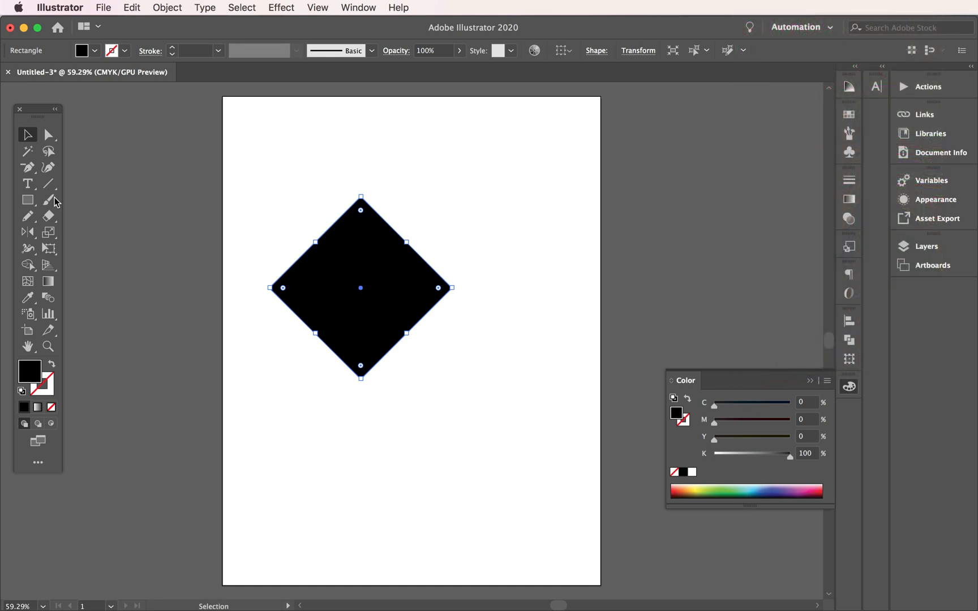
Step: Draw a wide rectangle that covers the lower half of the diamond and extends past both of its sides
left_click(28, 205)
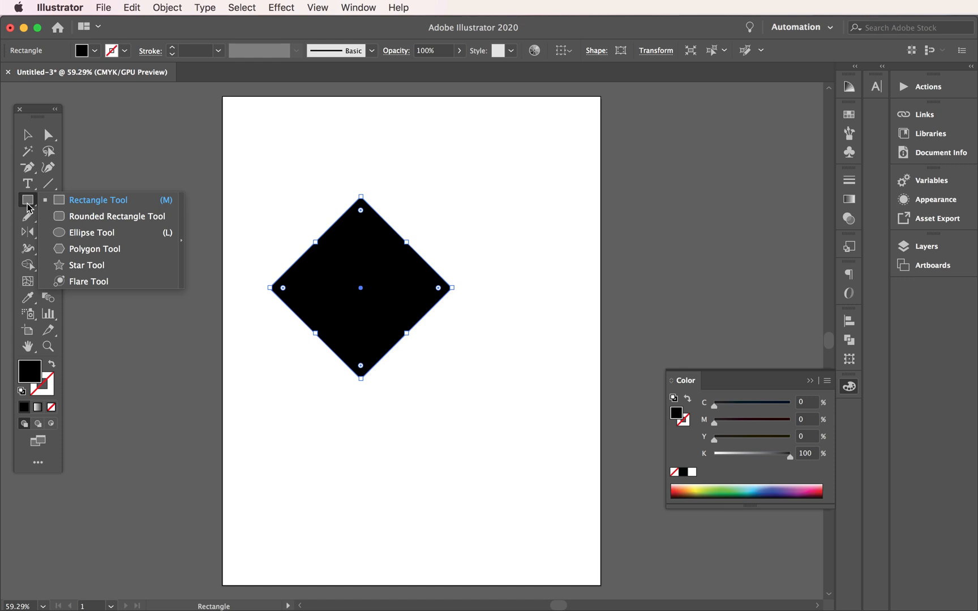
left_click(85, 202)
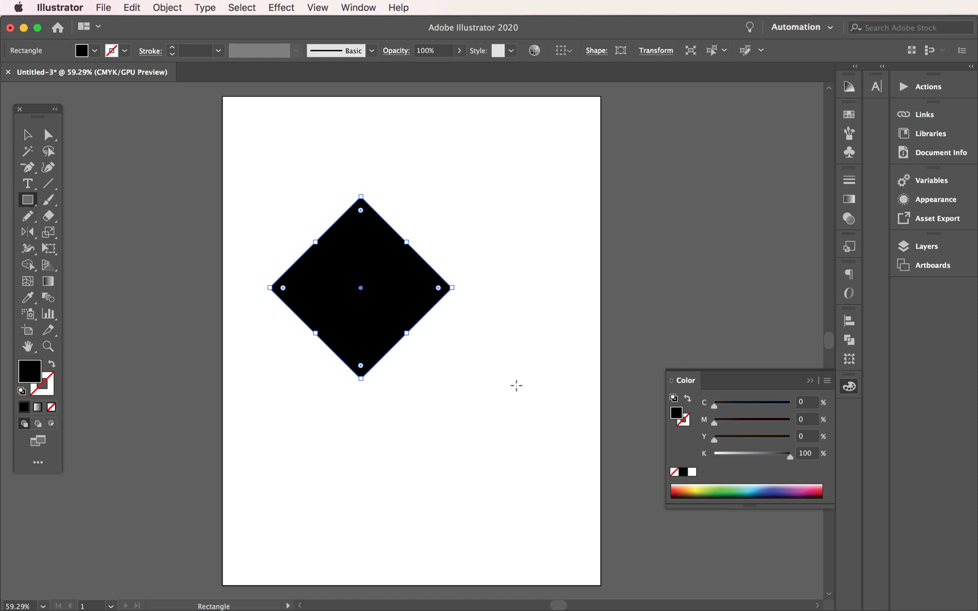
left_click_drag(549, 452, 182, 283)
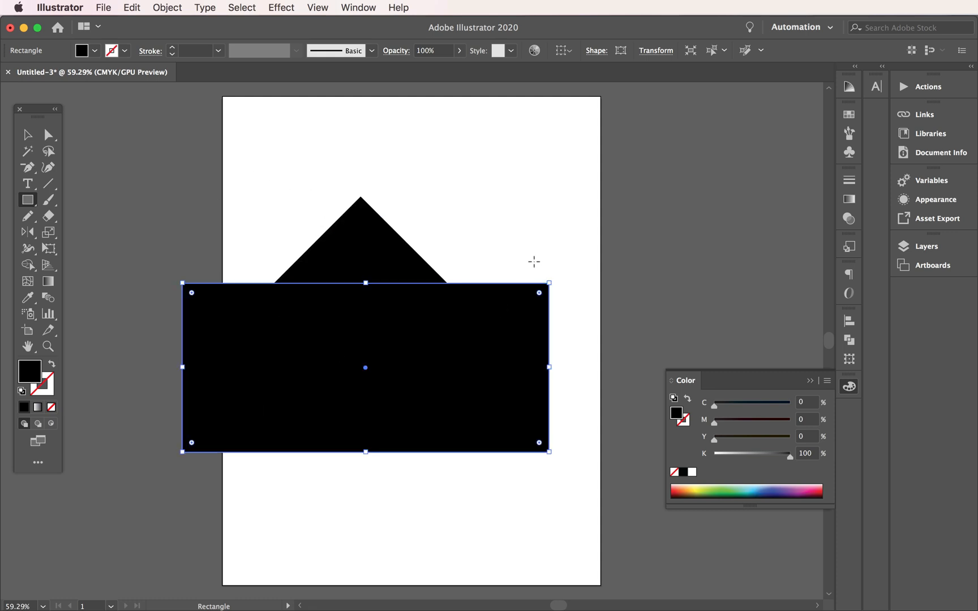
Step: Select the diamond and the rectangle together and apply the Trim pathfinder to them
left_click(28, 135)
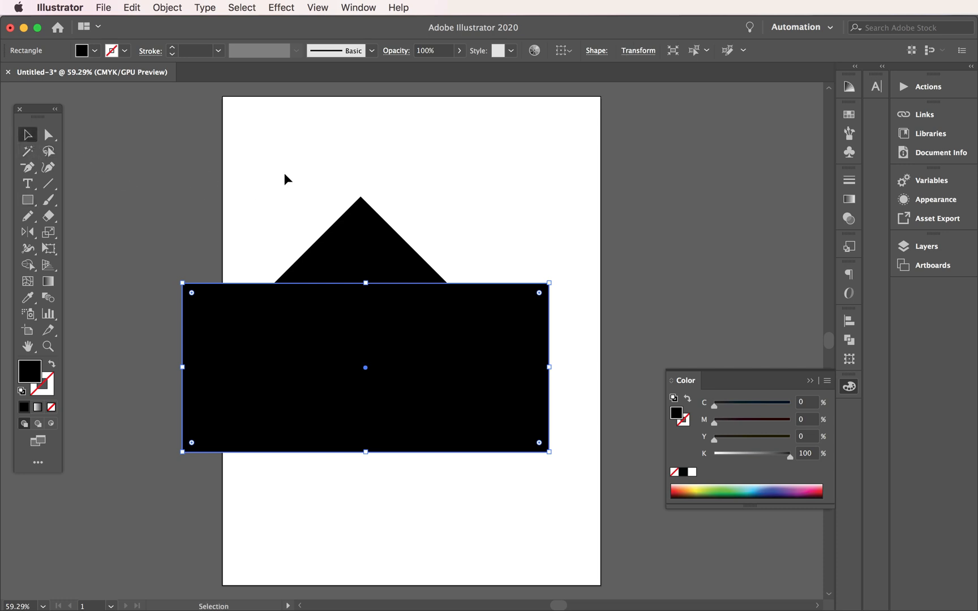
left_click_drag(267, 164, 460, 429)
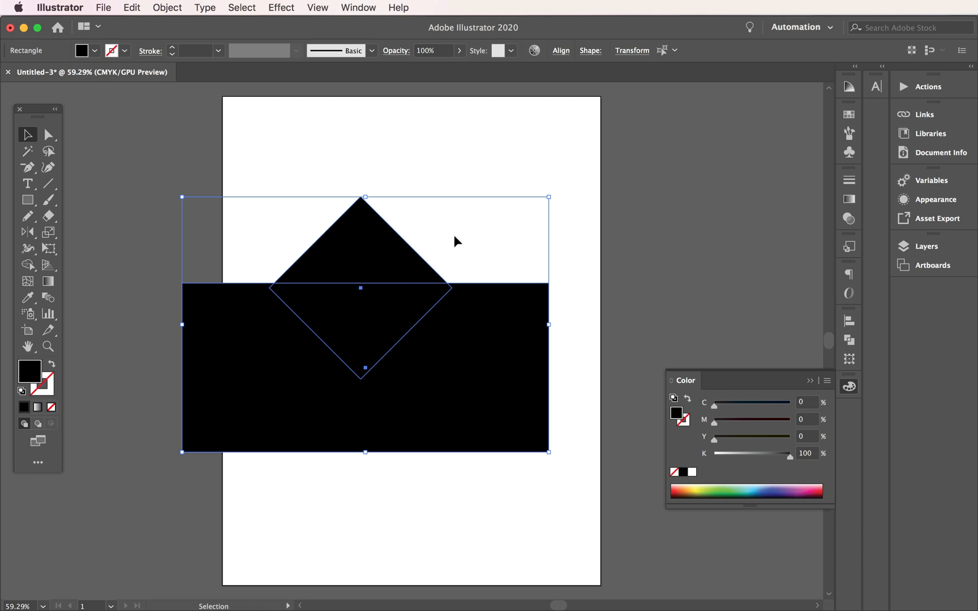
left_click(358, 7)
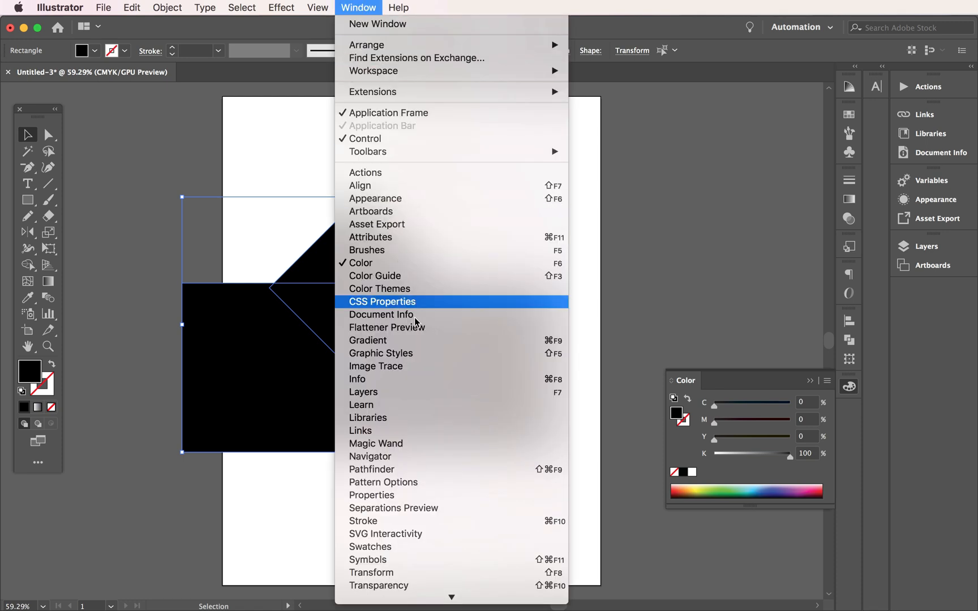
left_click(433, 472)
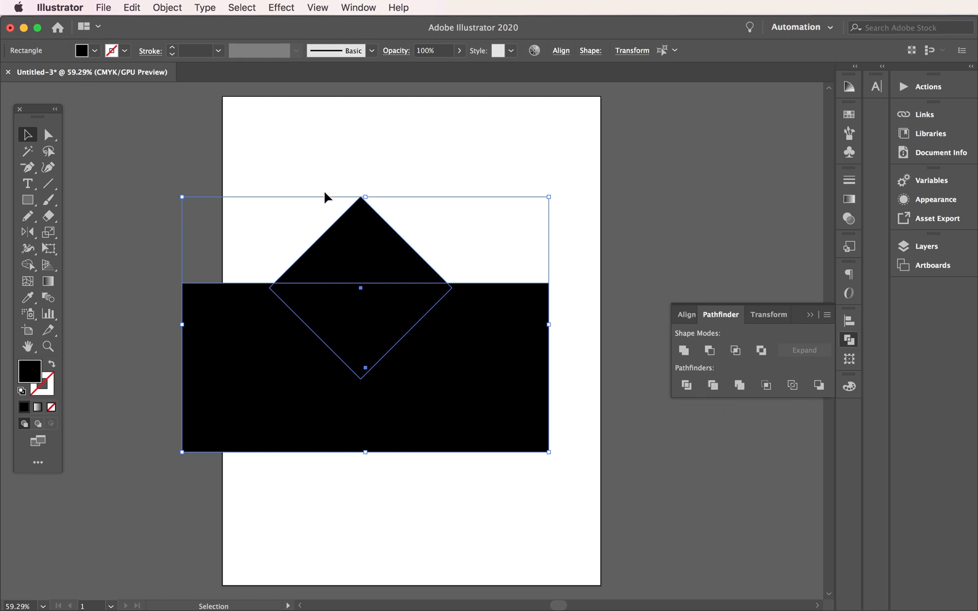
left_click(714, 387)
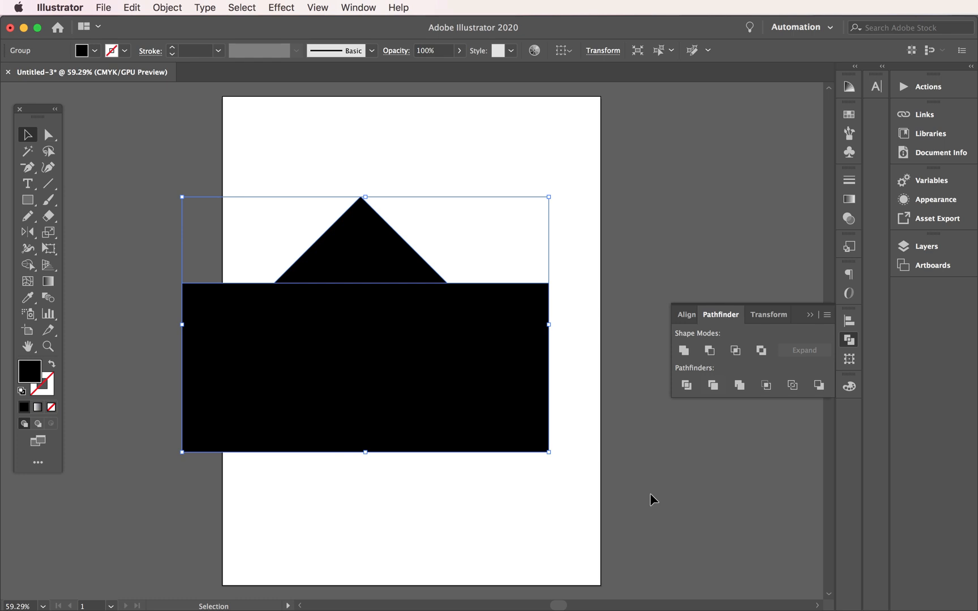
Step: Ungroup the trimmed shapes and delete the rectangle, leaving only the triangle
left_click(167, 7)
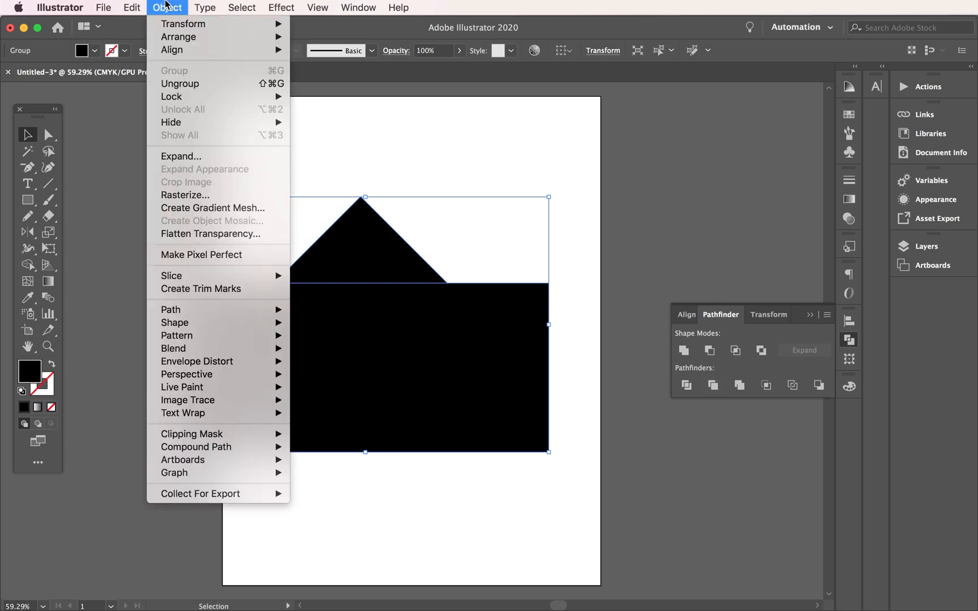
left_click(188, 85)
left_click(509, 270)
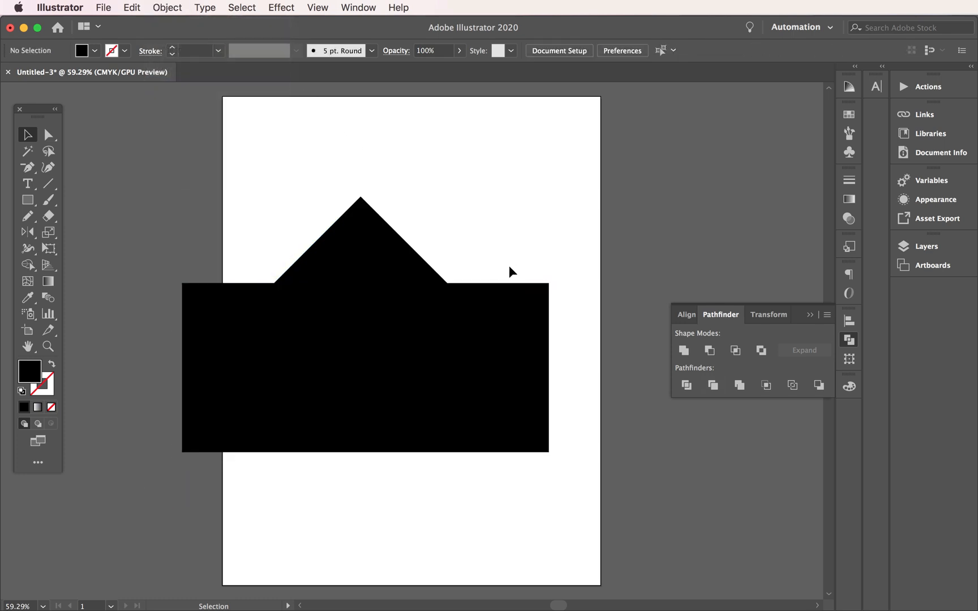
left_click(517, 316)
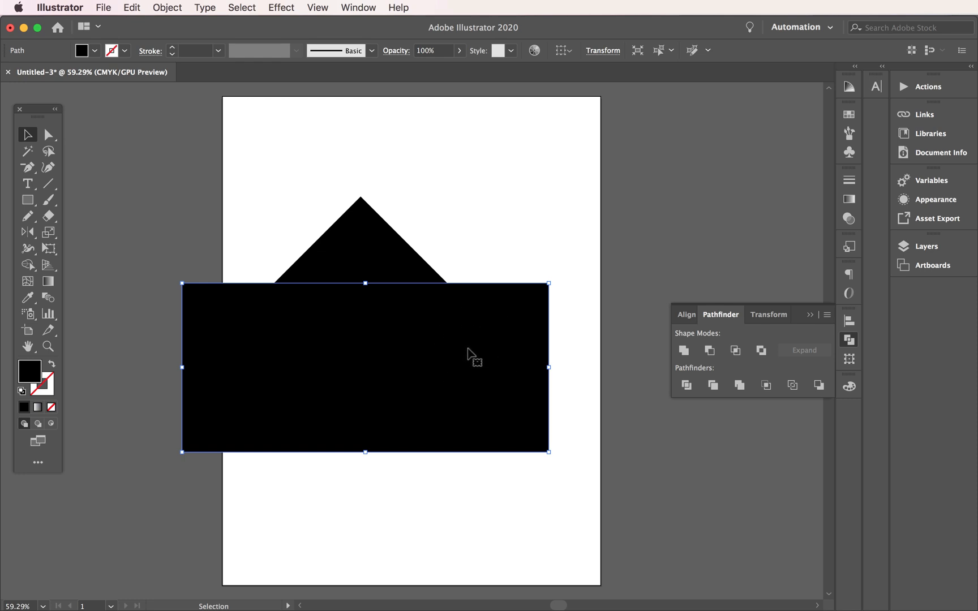
key("Delete")
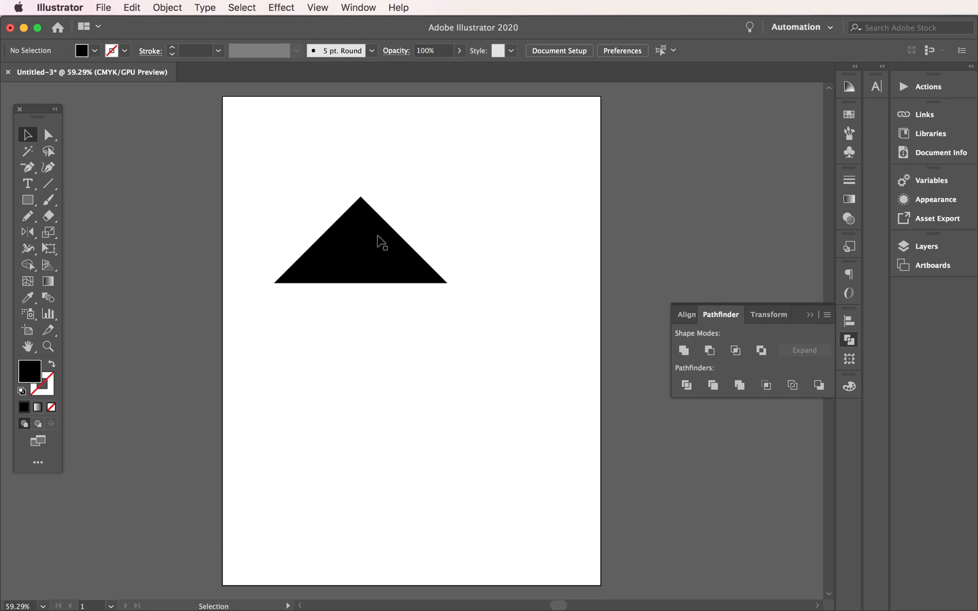
Step: Duplicate the triangle, move the copy above and to the right of the original, and make it much narrower
left_click_drag(409, 339, 325, 249)
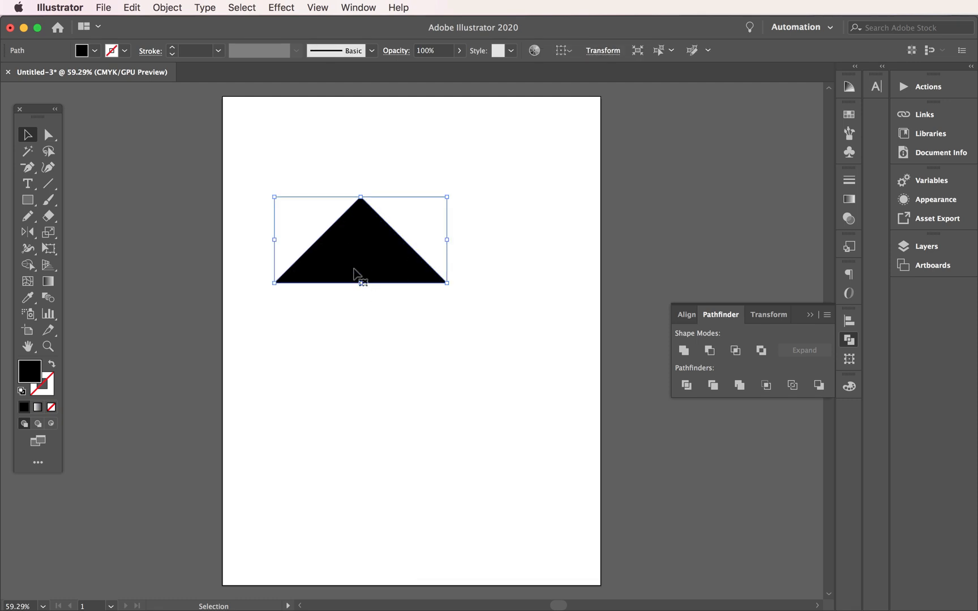
left_click(133, 7)
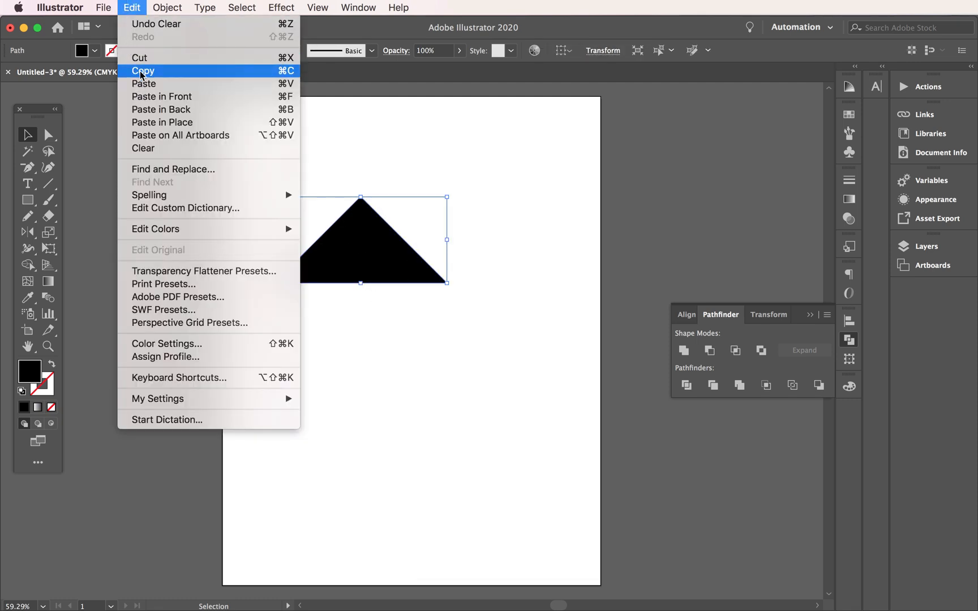
left_click(148, 83)
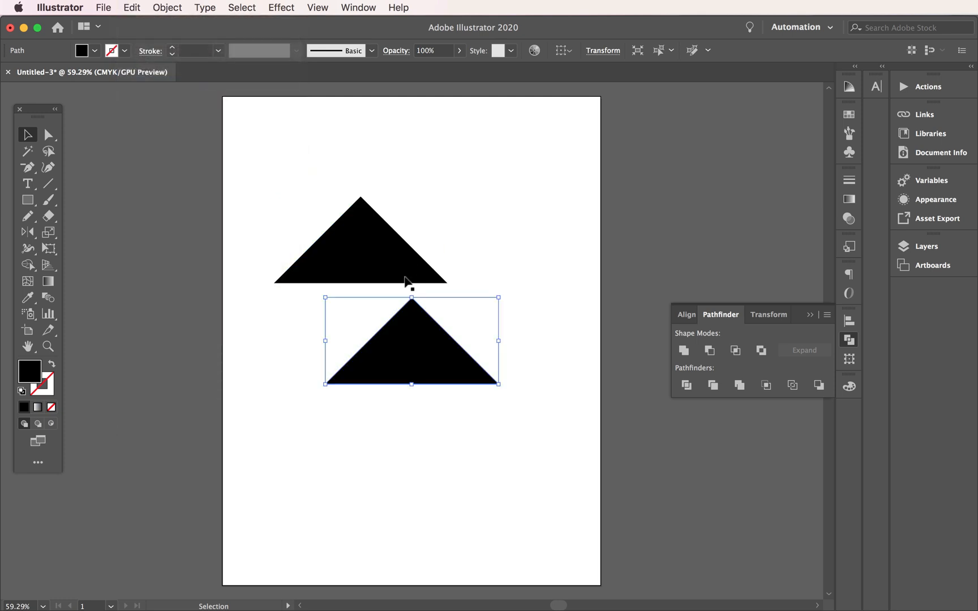
left_click_drag(413, 343, 477, 168)
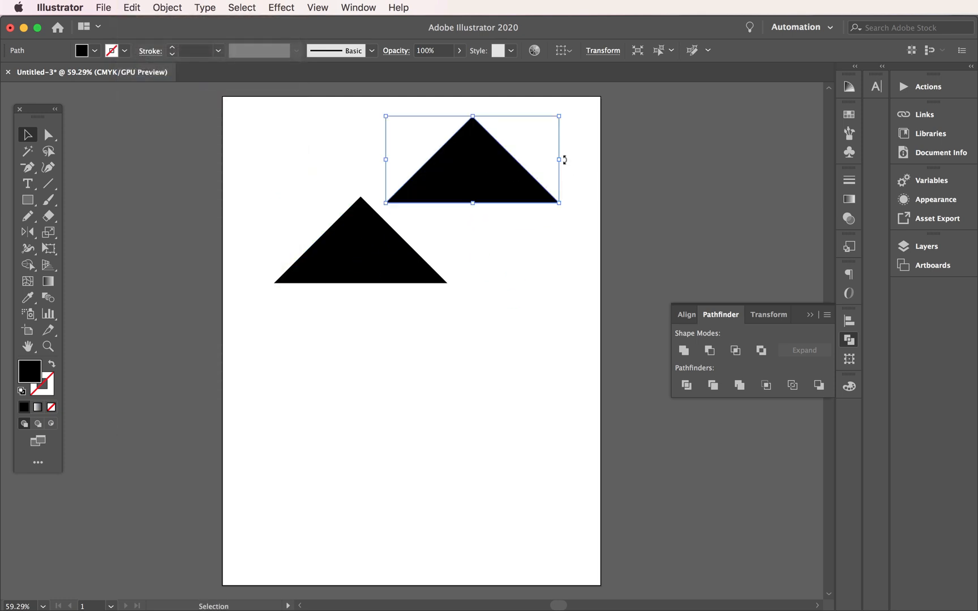
left_click_drag(561, 160, 438, 192)
left_click(520, 388)
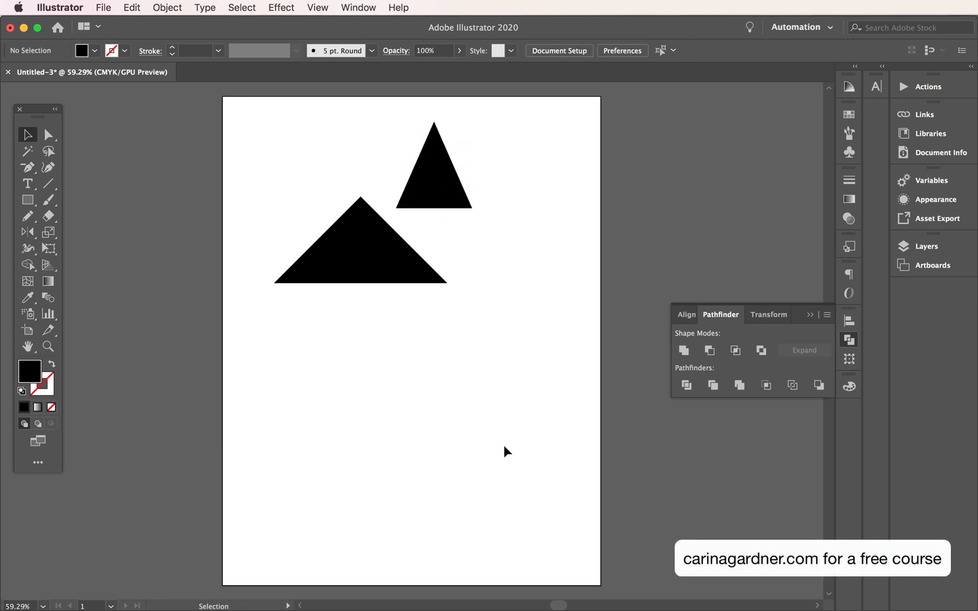
Step: Make another copy of the original wide triangle
left_click(359, 250)
left_click(125, 6)
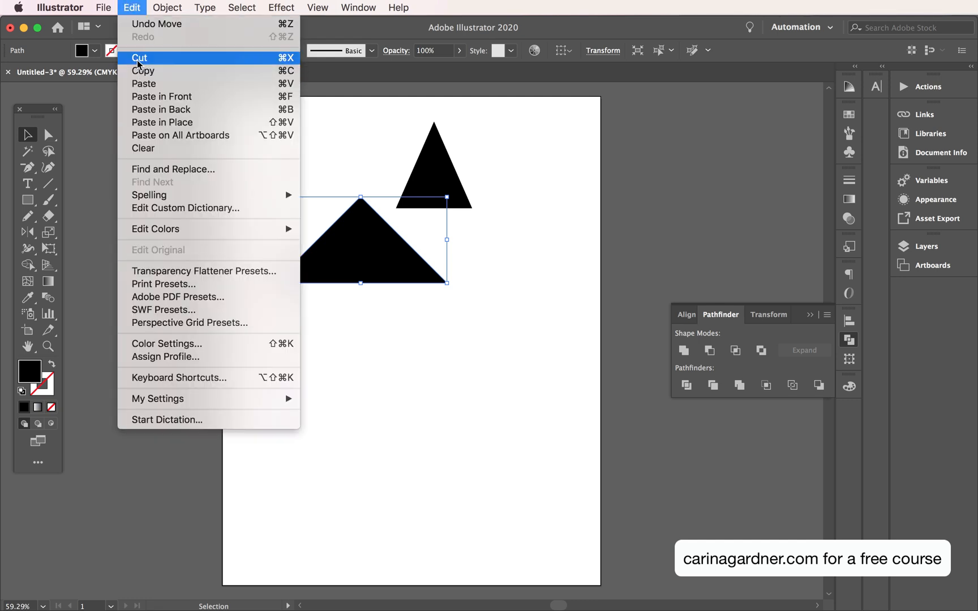
left_click(148, 71)
left_click(132, 6)
left_click(156, 87)
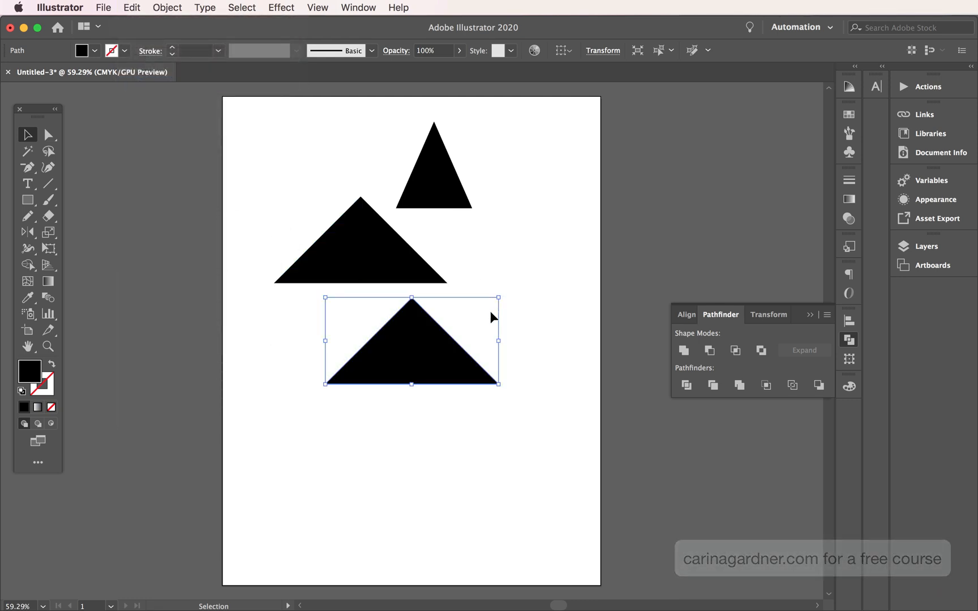
Step: Make the new copy taller and slightly narrower, and place it below and to the right of the original triangle
left_click_drag(434, 347, 495, 346)
left_click_drag(474, 381, 474, 424)
left_click_drag(562, 362, 534, 360)
left_click_drag(474, 384, 506, 338)
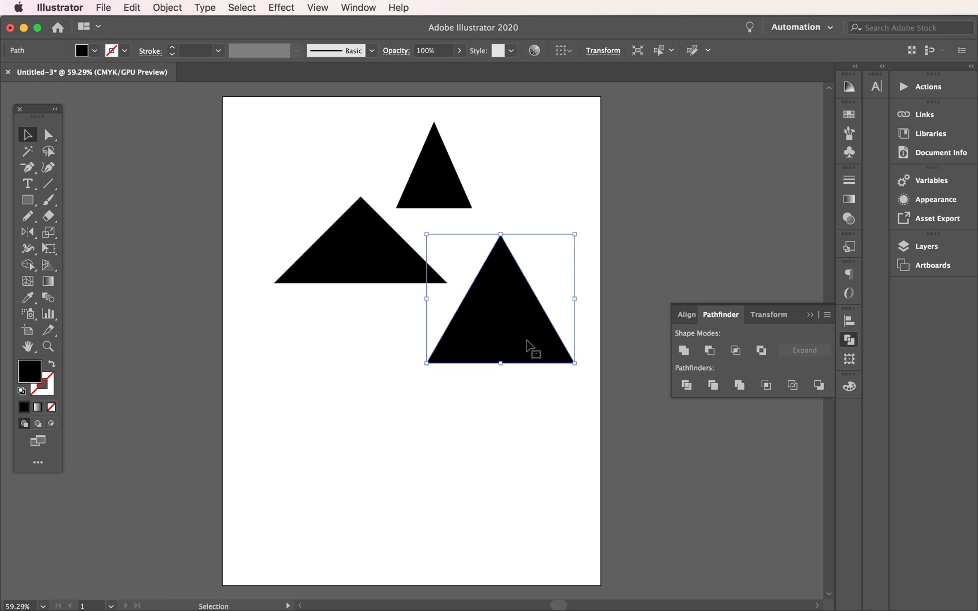
left_click(596, 384)
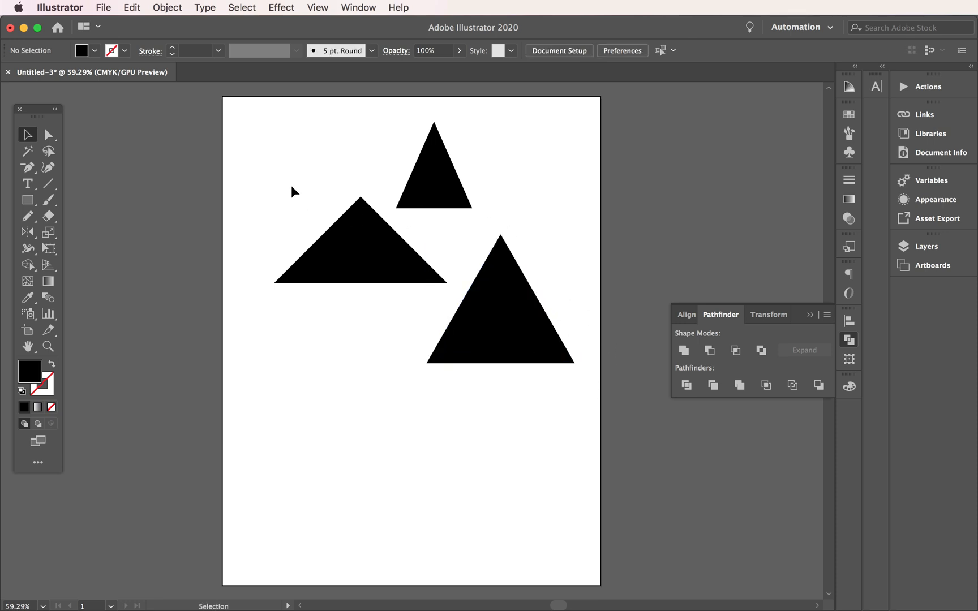
Step: Set the fill of the original wide triangle to the green 468423
left_click_drag(290, 183, 372, 233)
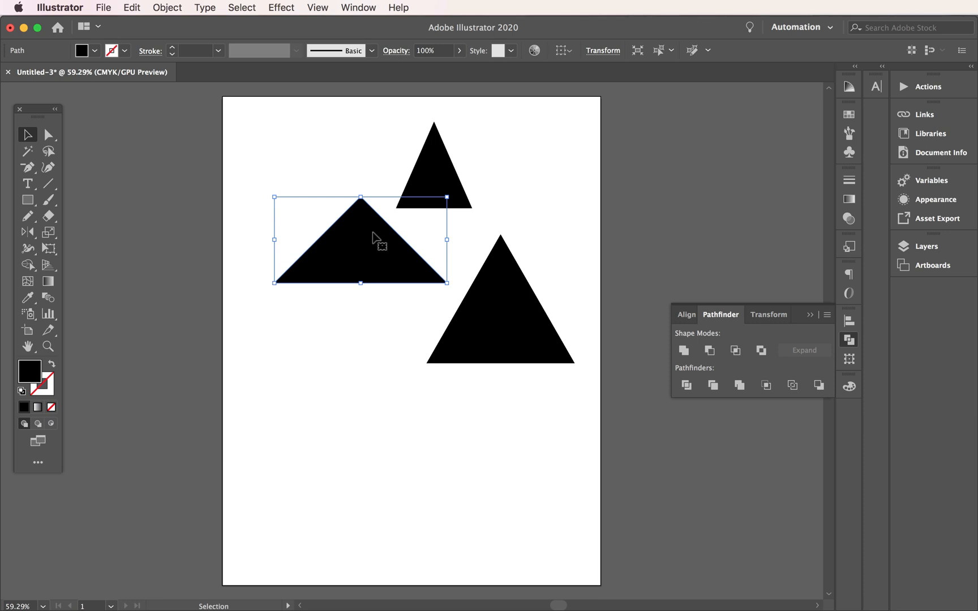
double_click(29, 373)
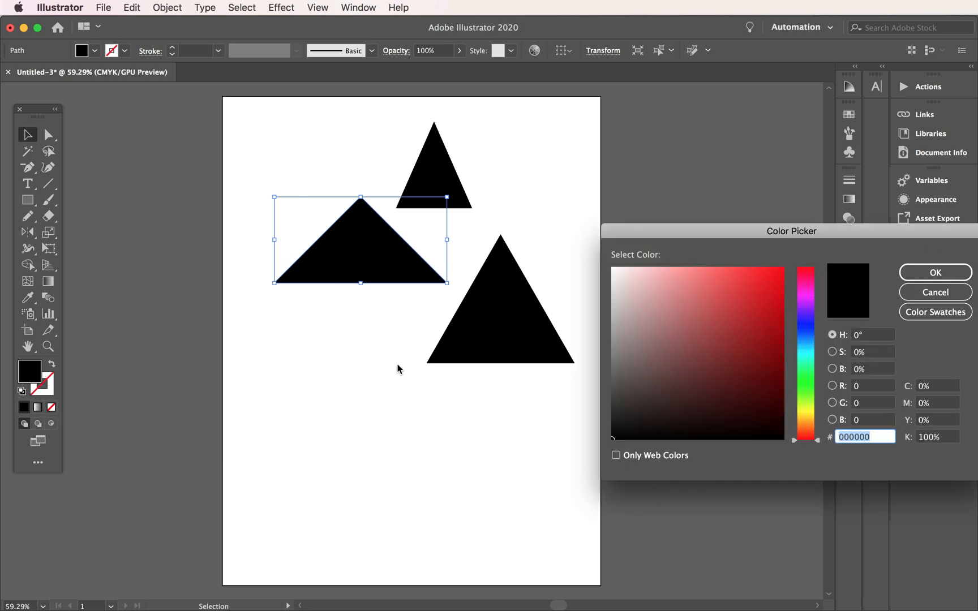
left_click_drag(808, 380, 811, 392)
left_click(738, 357)
left_click_drag(738, 357, 738, 349)
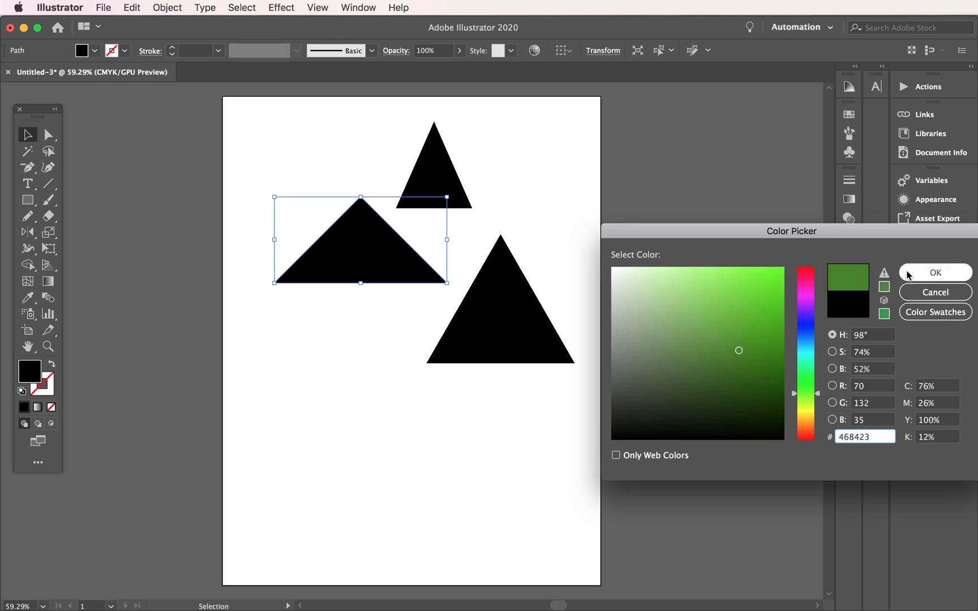
left_click(936, 272)
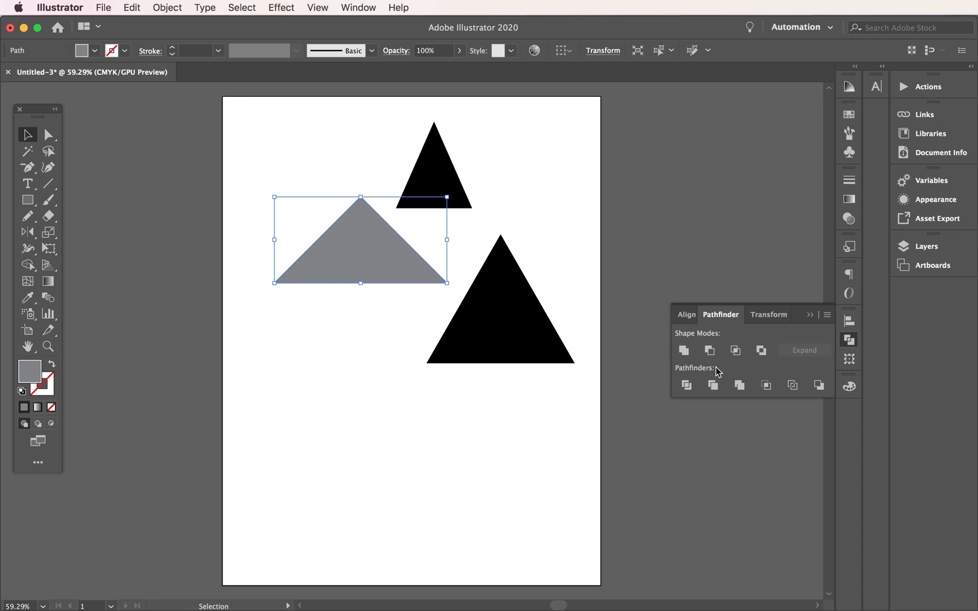
Step: Switch the wide triangle's color mode from grayscale to RGB
left_click(850, 387)
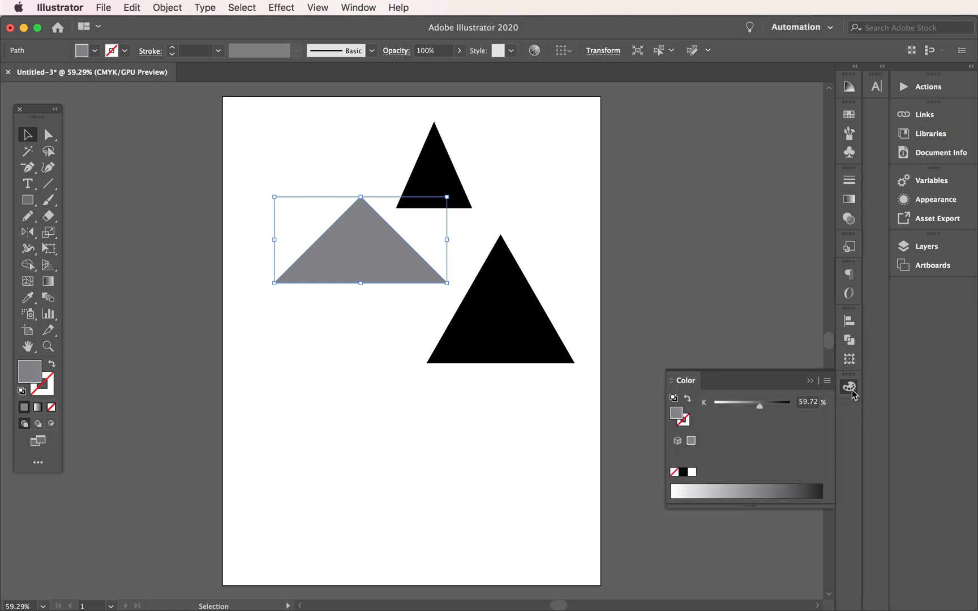
left_click(365, 7)
left_click(828, 384)
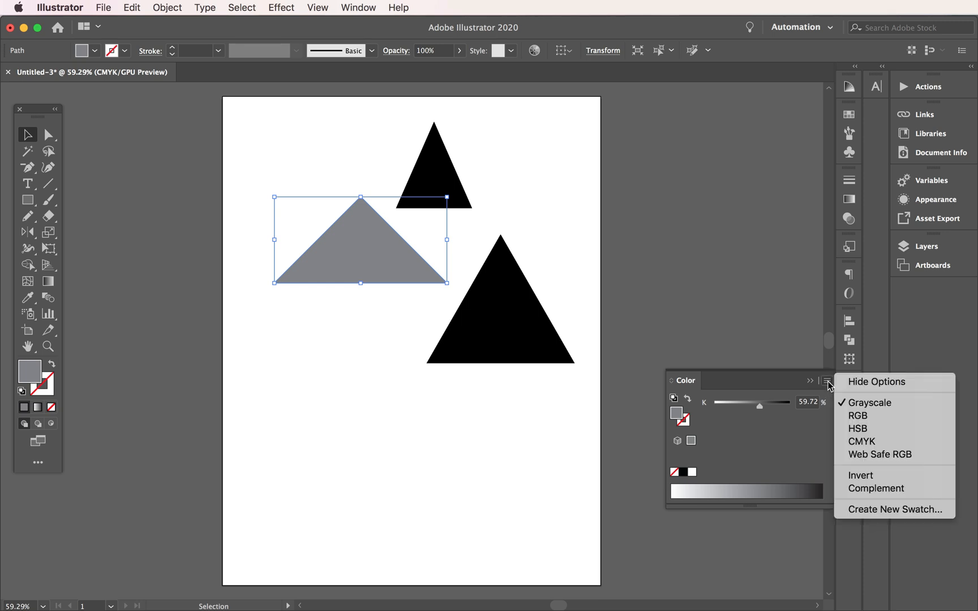
left_click(873, 416)
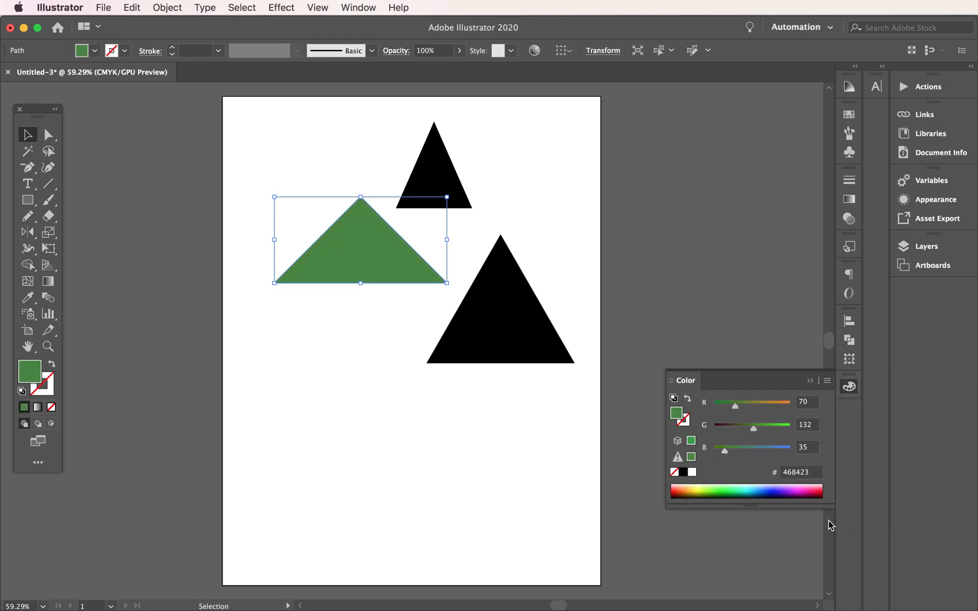
Step: Fill the large triangle at the lower right with dark green 244f14 in RGB color mode
left_click(489, 351)
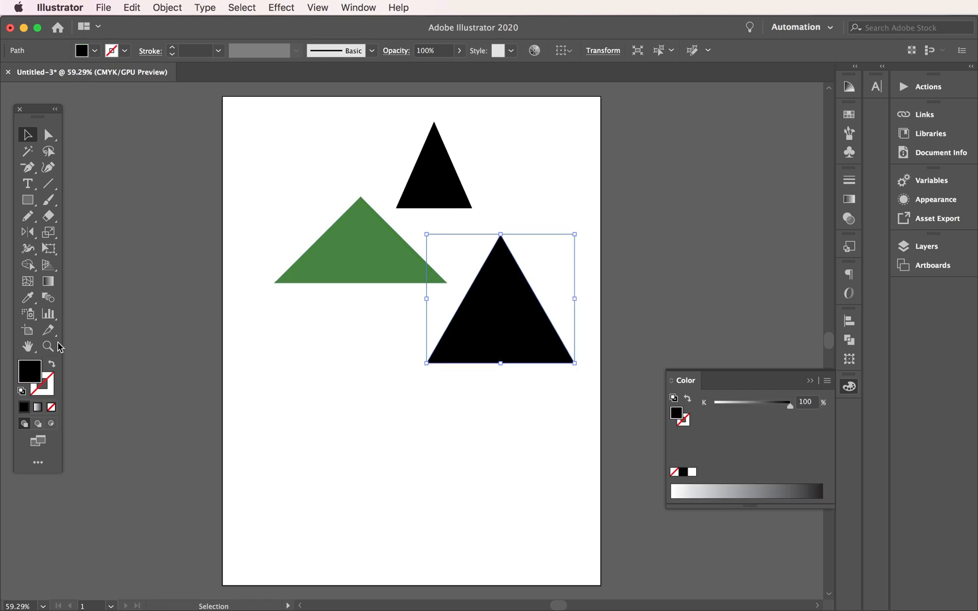
double_click(31, 373)
left_click(806, 391)
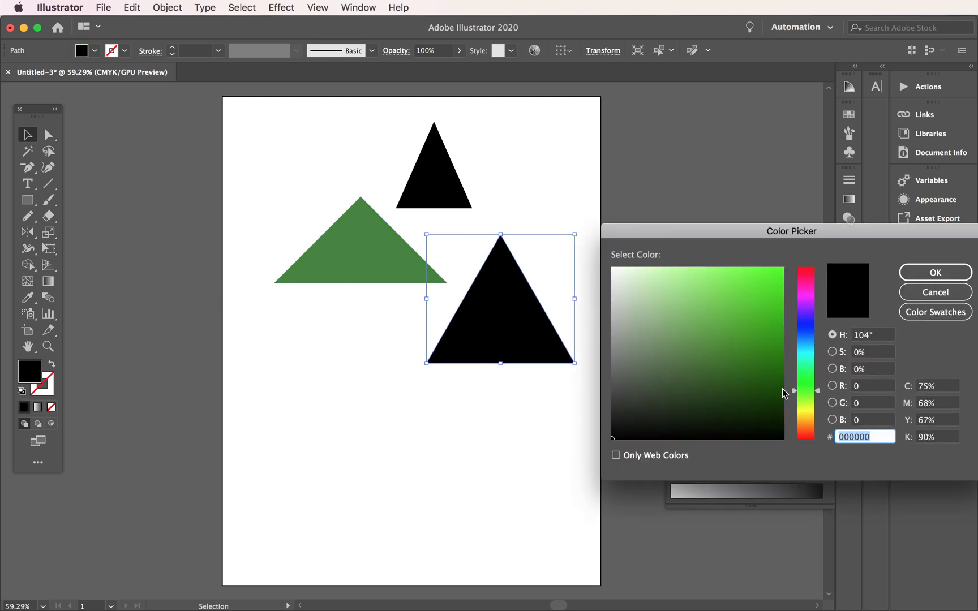
left_click_drag(764, 386, 741, 386)
left_click(936, 272)
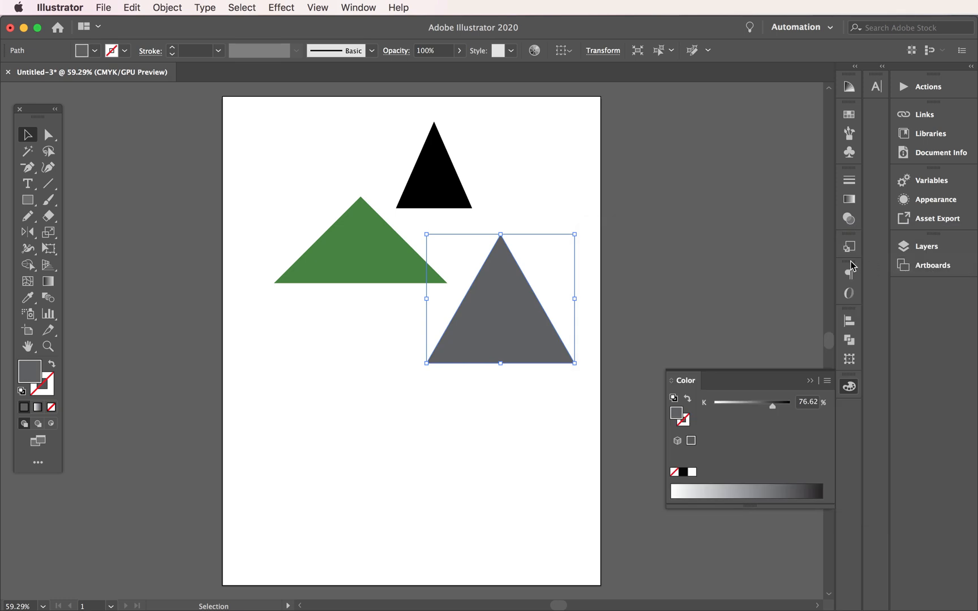
left_click(827, 381)
left_click(857, 416)
left_click(543, 175)
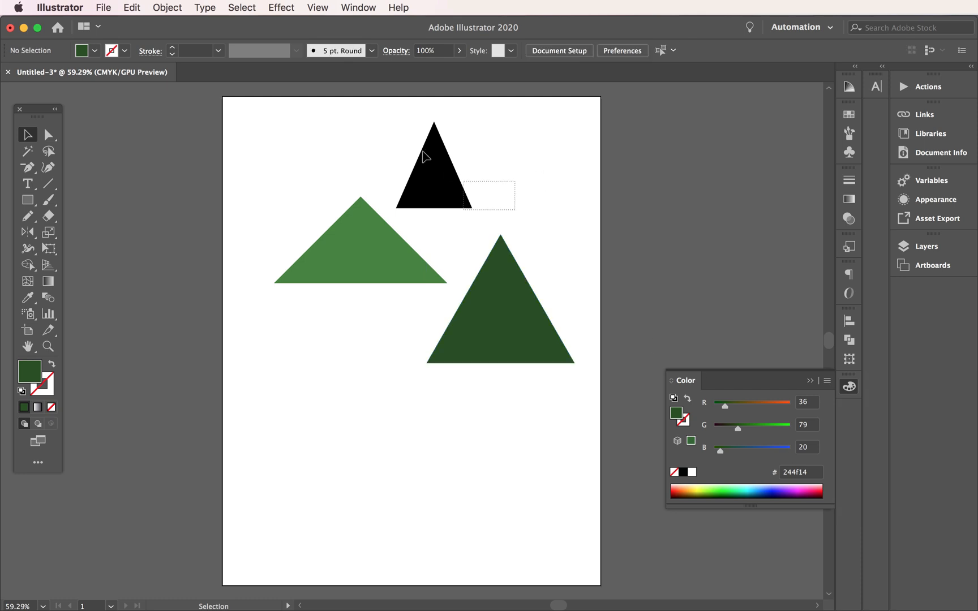
Step: Switch the narrow upper triangle to RGB color mode and fill it with light green 64af54
left_click(428, 157)
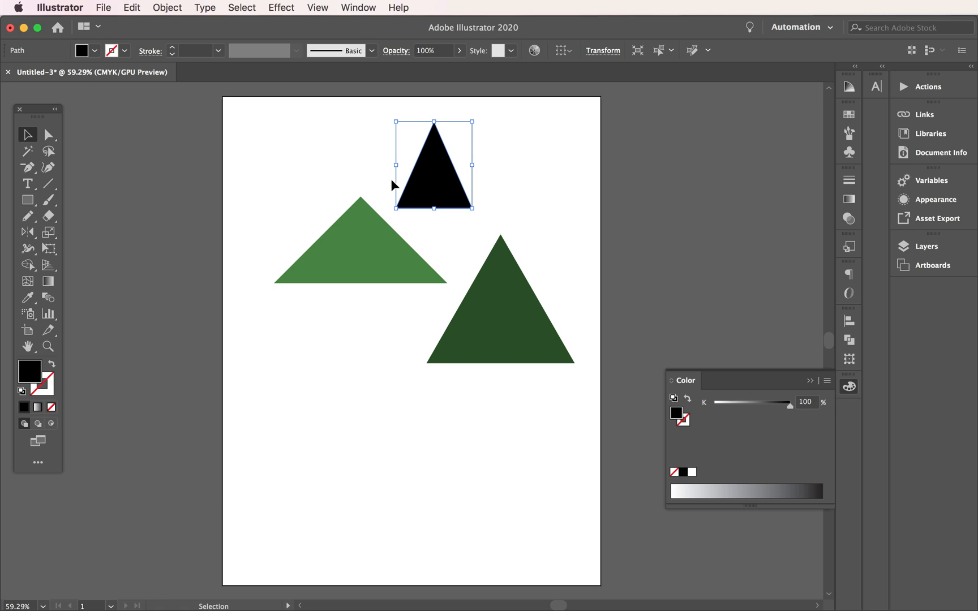
left_click(827, 381)
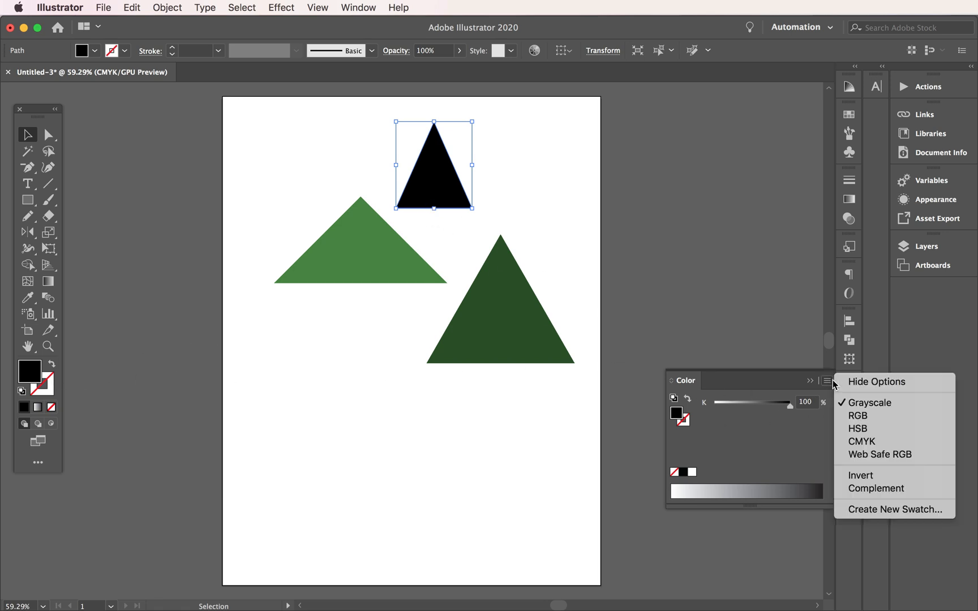
left_click(858, 416)
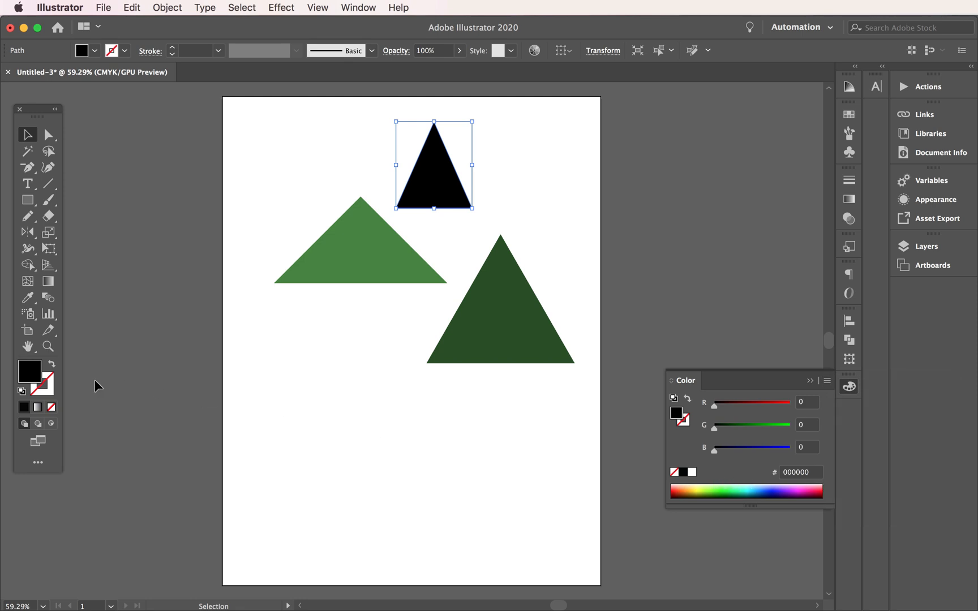
double_click(31, 375)
mouse_move(810, 363)
left_mouse_down()
mouse_move(811, 400)
mouse_move(808, 377)
left_mouse_up()
mouse_move(746, 366)
left_mouse_down()
mouse_move(707, 343)
mouse_move(714, 321)
mouse_move(702, 321)
left_mouse_up()
left_click(935, 273)
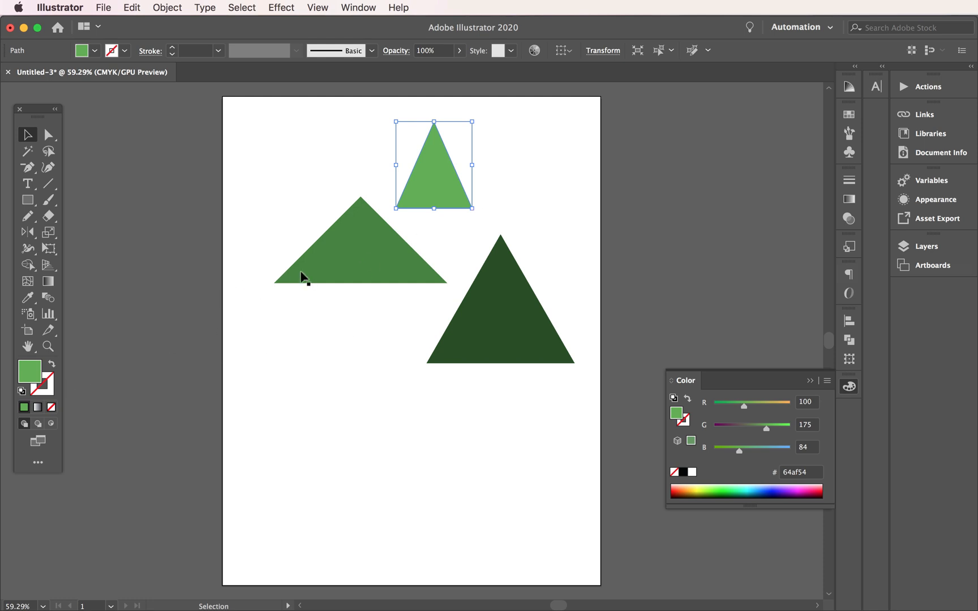
left_click(405, 437)
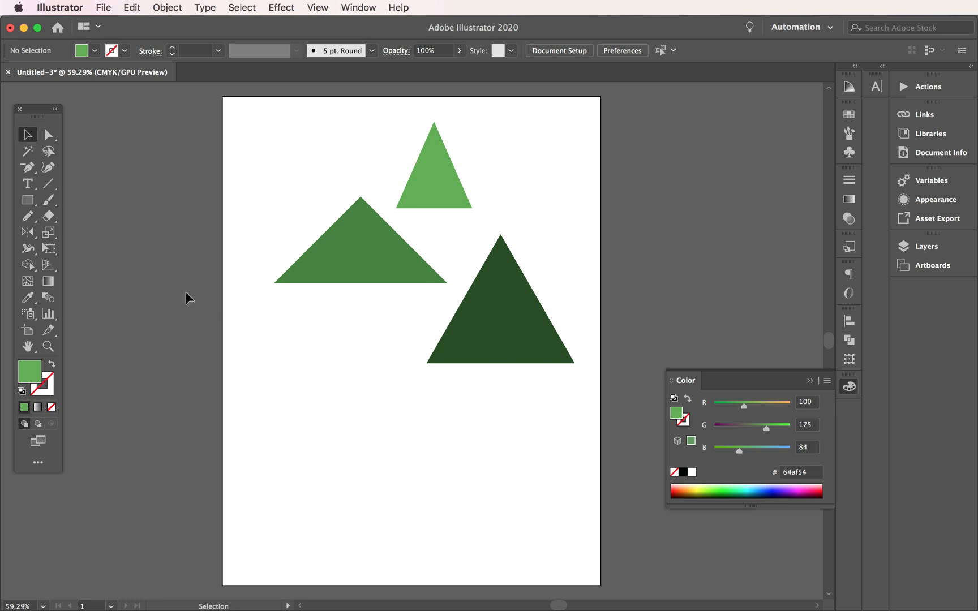
Step: Draw three rectangular trunks: a medium one under the wide triangle, a thin tall one under the narrow triangle, and a short thick one under the large triangle
left_click_drag(25, 202, 72, 202)
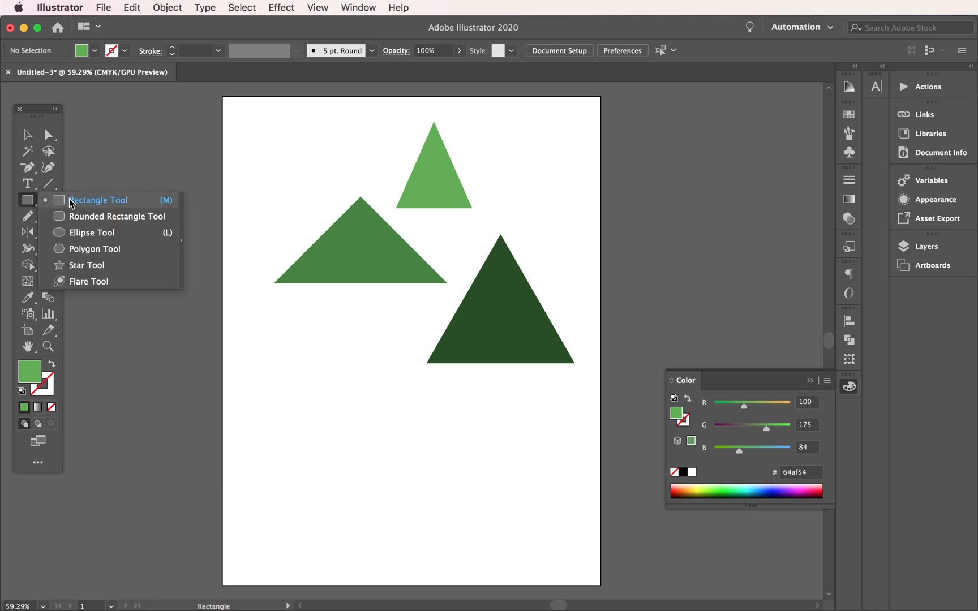
left_click_drag(359, 264, 372, 409)
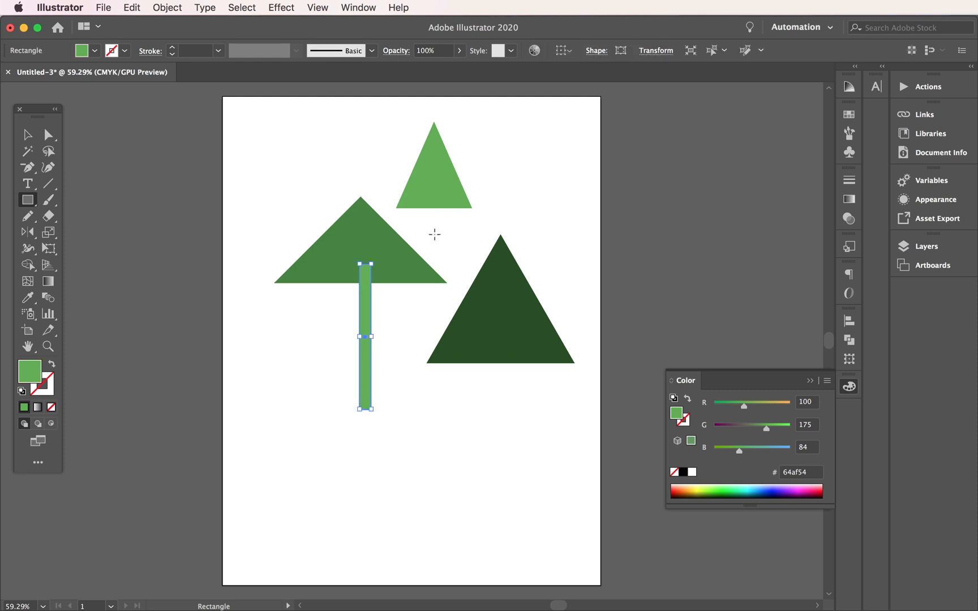
left_click_drag(425, 186, 430, 414)
left_click_drag(494, 348, 522, 412)
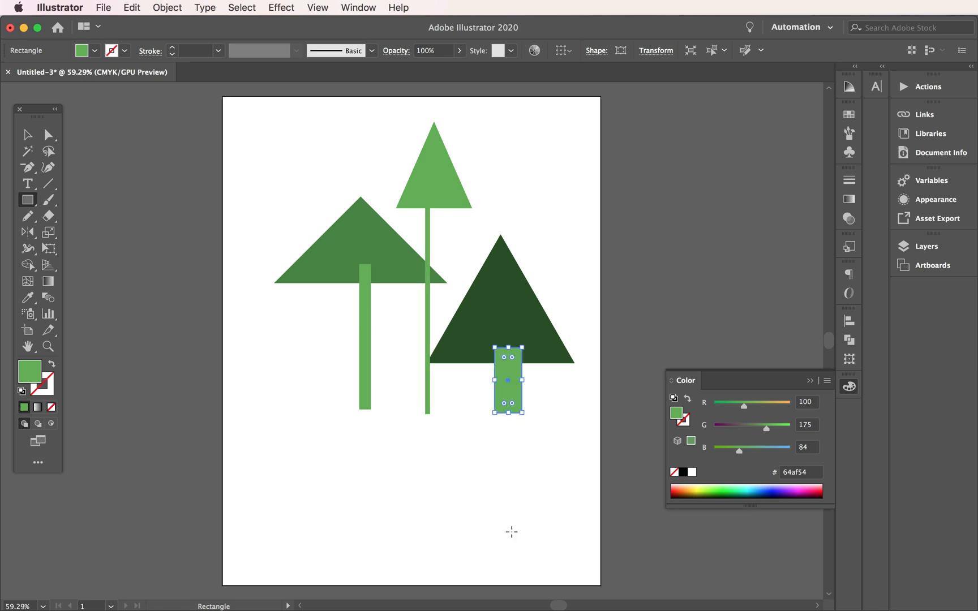
Step: Move the thin trunk and the medium trunk roughly to the middle of their triangles
left_click(29, 135)
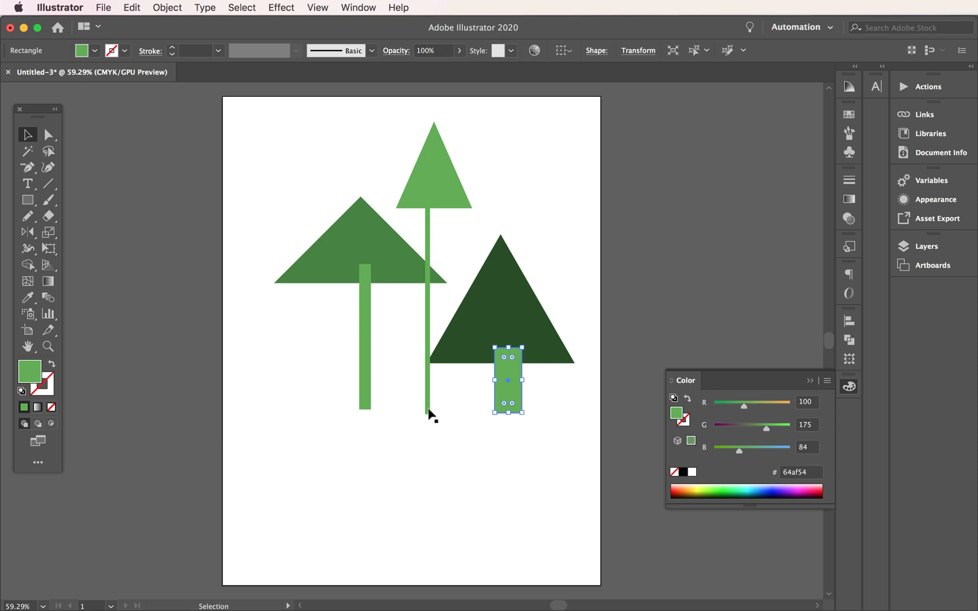
left_click_drag(427, 408, 431, 407)
left_click(458, 441)
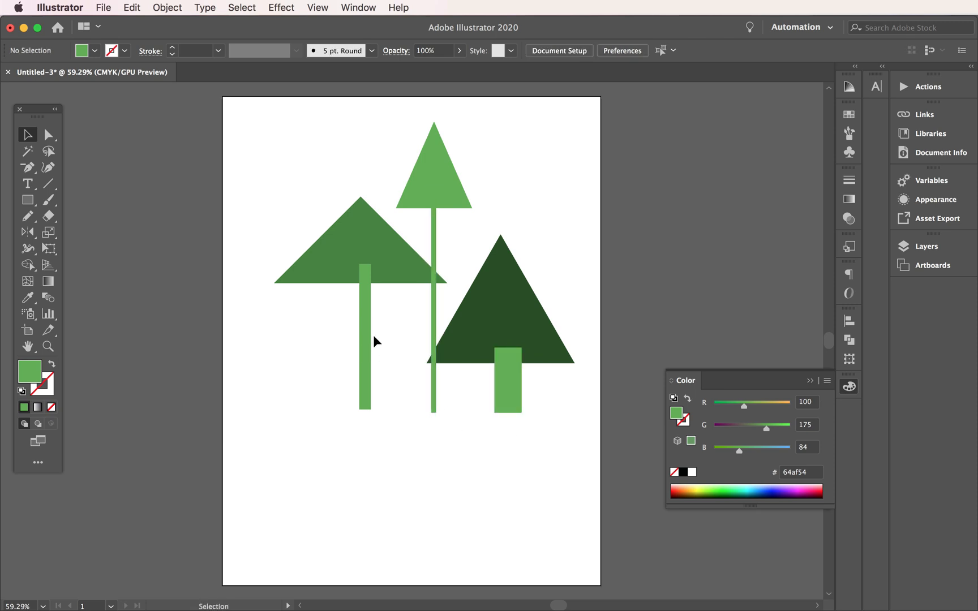
mouse_move(367, 308)
left_mouse_down()
mouse_move(367, 317)
mouse_move(361, 303)
left_mouse_up()
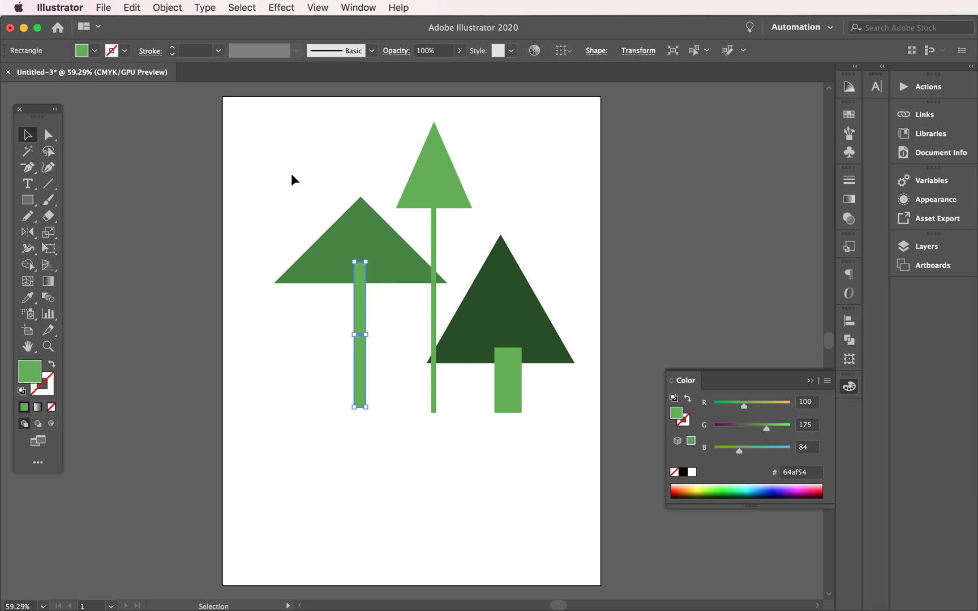
Step: Align the wide triangle and its trunk on their horizontal centers
left_click_drag(291, 177, 377, 291)
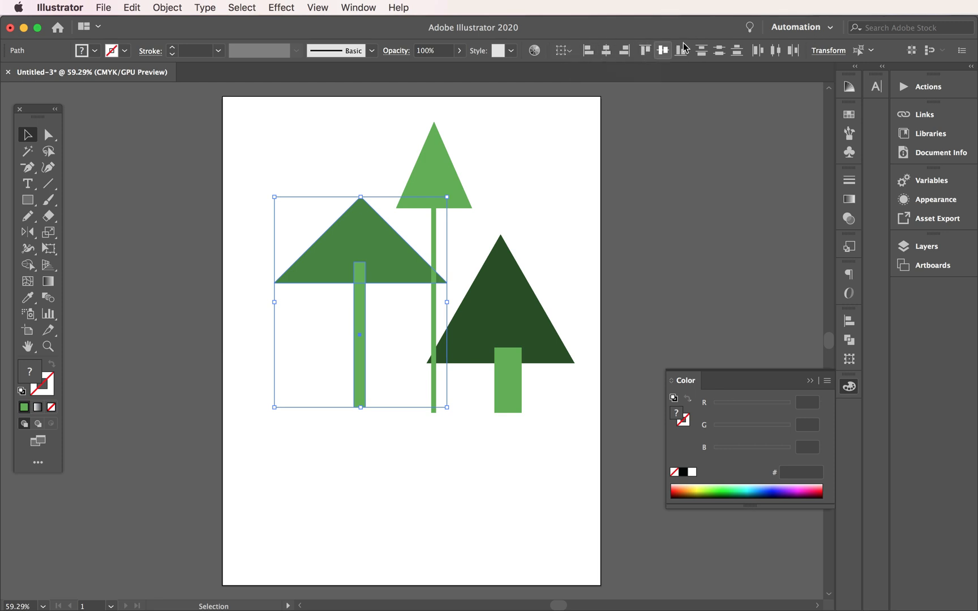
left_click(358, 7)
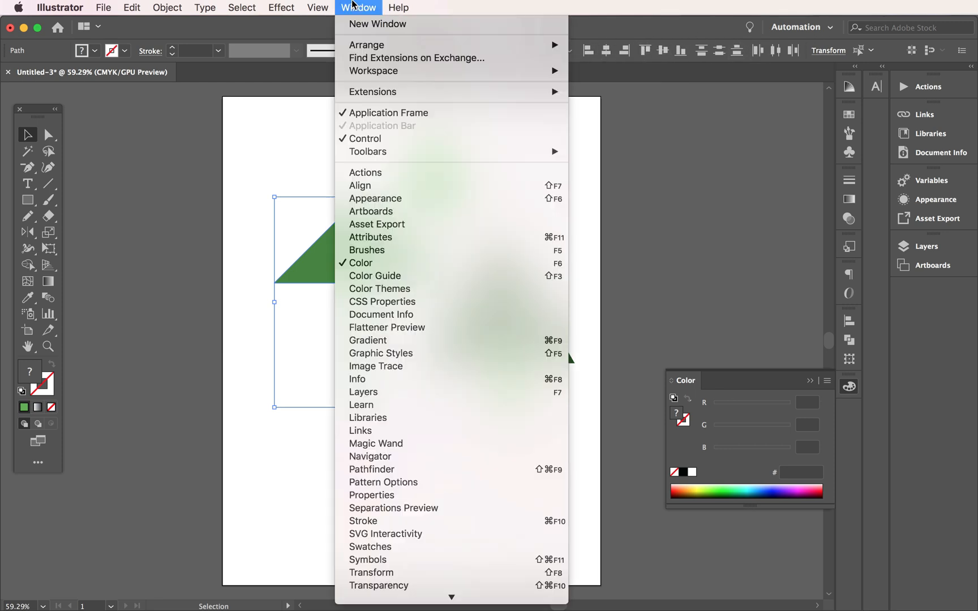
left_click(396, 186)
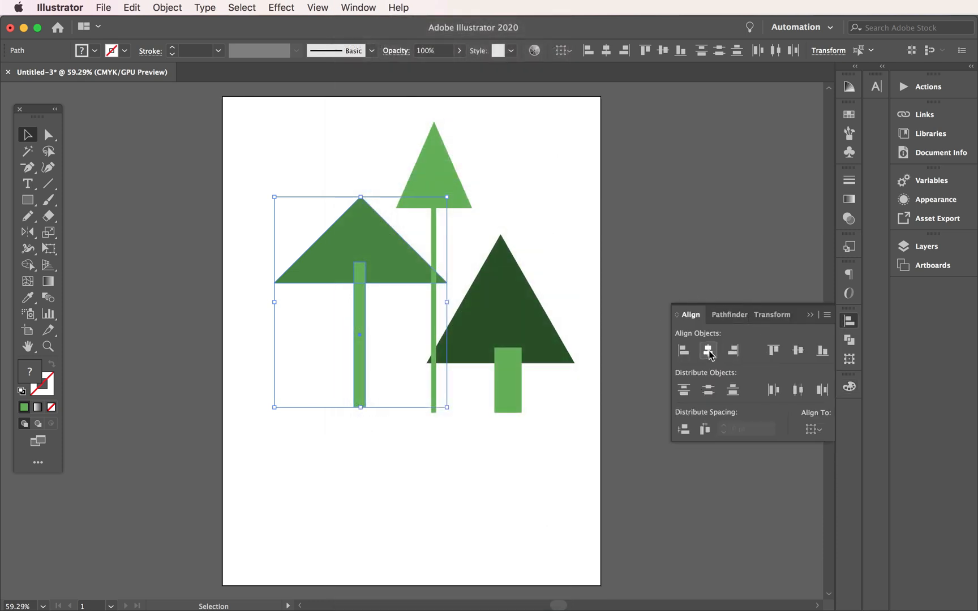
left_click(709, 351)
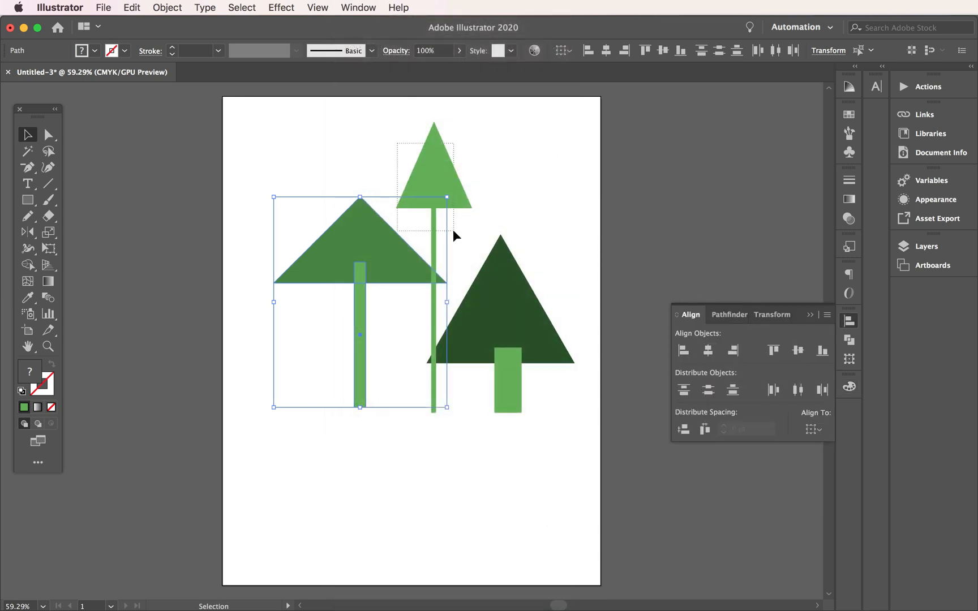
Step: Center-align the narrow triangle with its thin trunk and the large dark triangle with its thick trunk horizontally
left_click_drag(454, 231, 455, 231)
left_click(708, 351)
left_click_drag(563, 449, 506, 309)
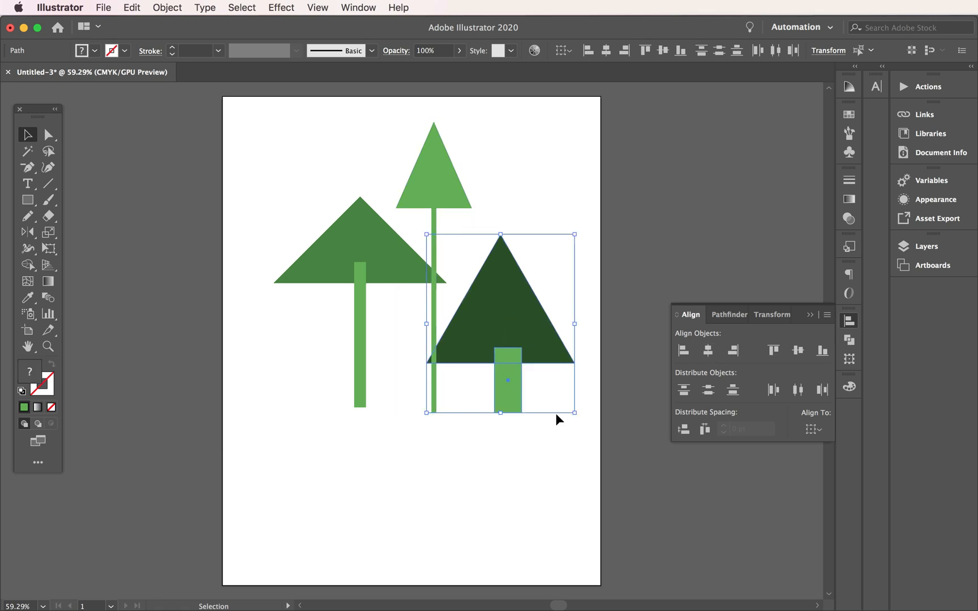
left_click(708, 351)
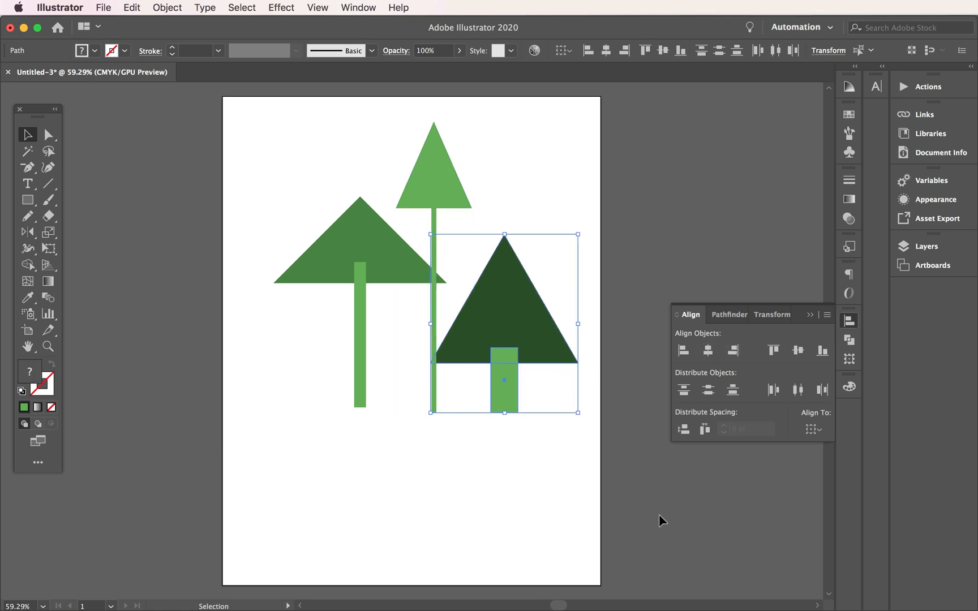
left_click(589, 484)
Step: Send all three trunks to the back, behind the triangles, and align their bottom edges
left_click_drag(579, 478, 324, 400)
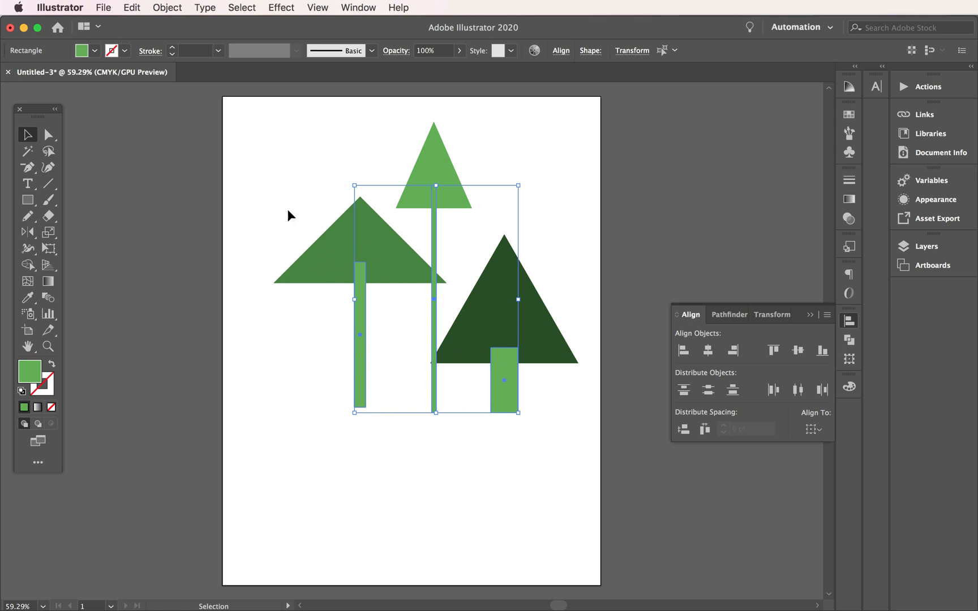
left_click(168, 6)
mouse_move(181, 37)
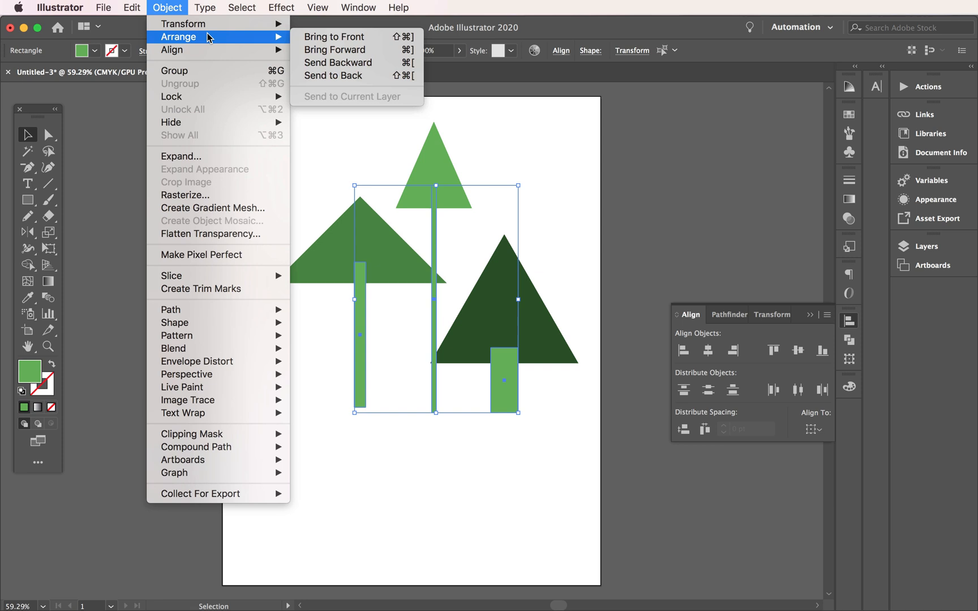
left_click(328, 75)
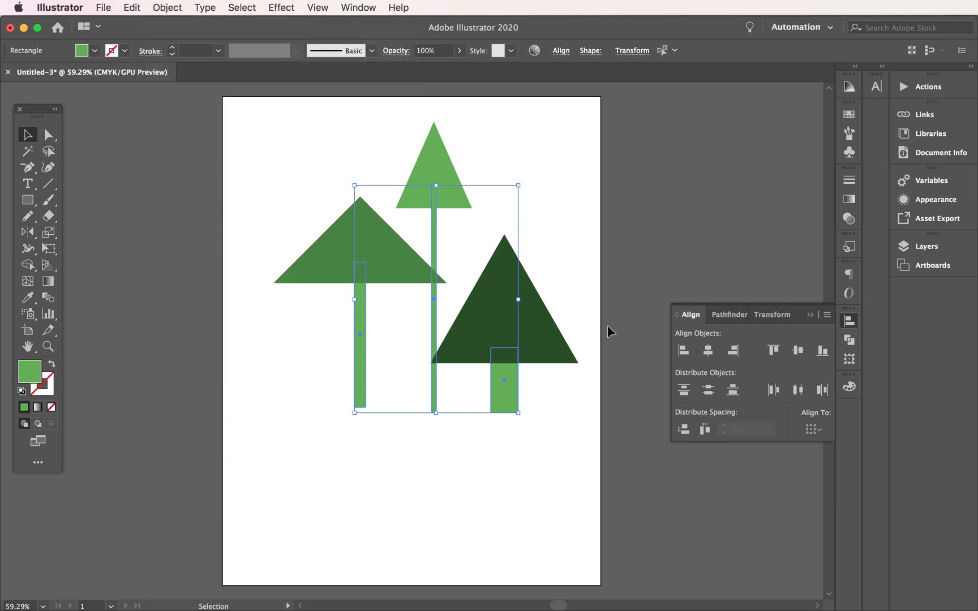
left_click(822, 351)
Step: Fill the three trunks with brown 846b57 and deselect them
double_click(30, 373)
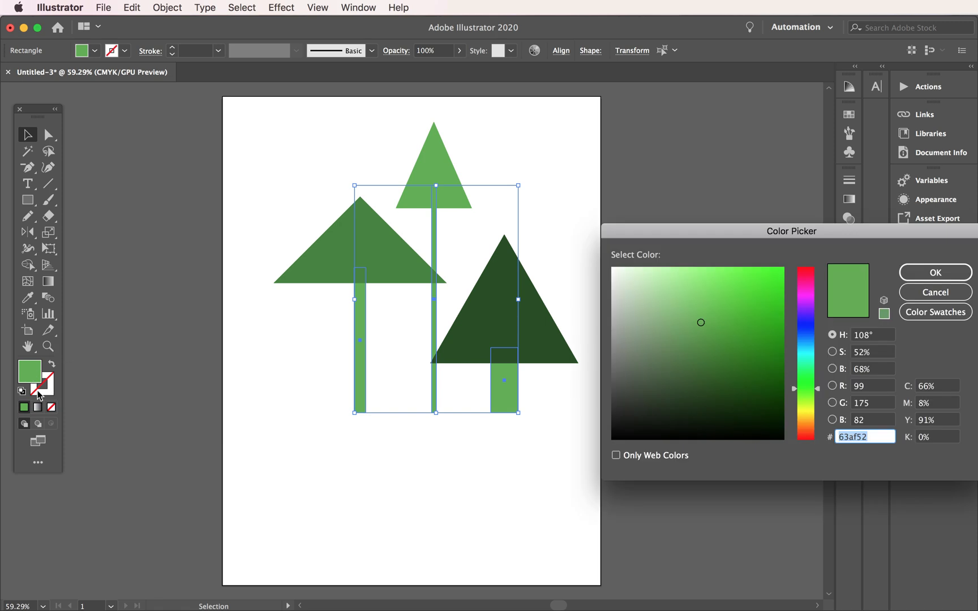
left_click_drag(812, 400, 810, 429)
left_click(666, 359)
left_click(671, 350)
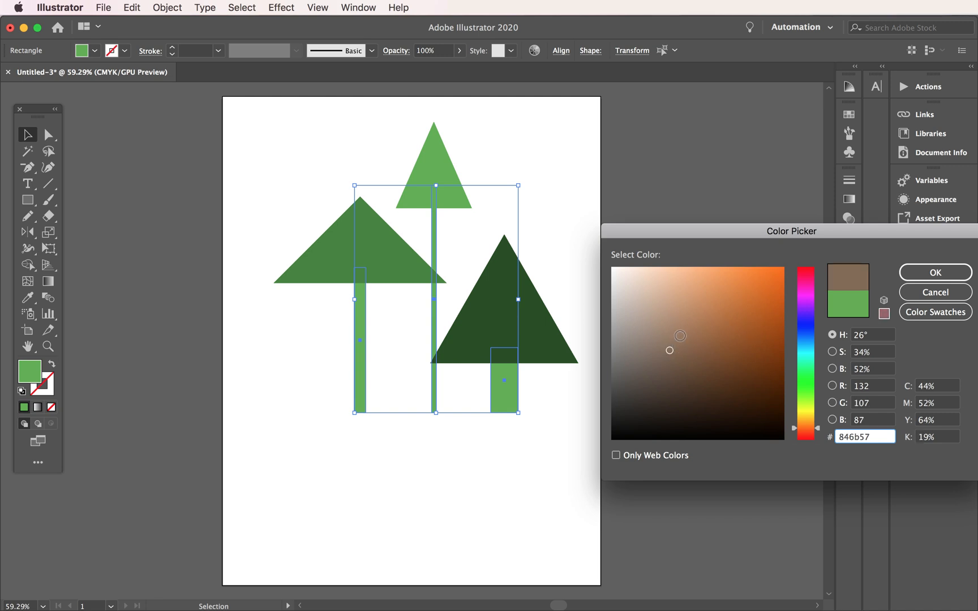
left_click(934, 274)
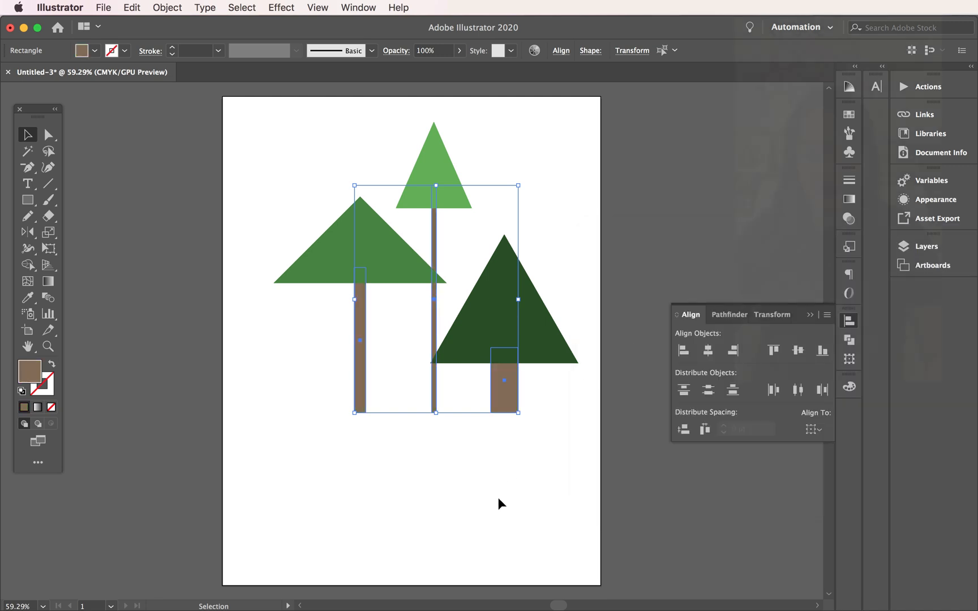
left_click(498, 498)
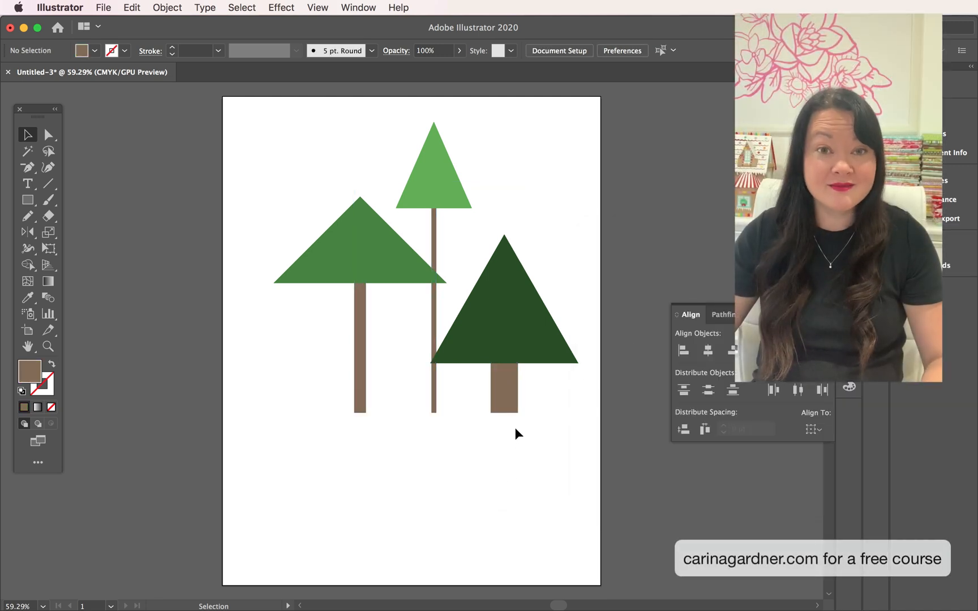